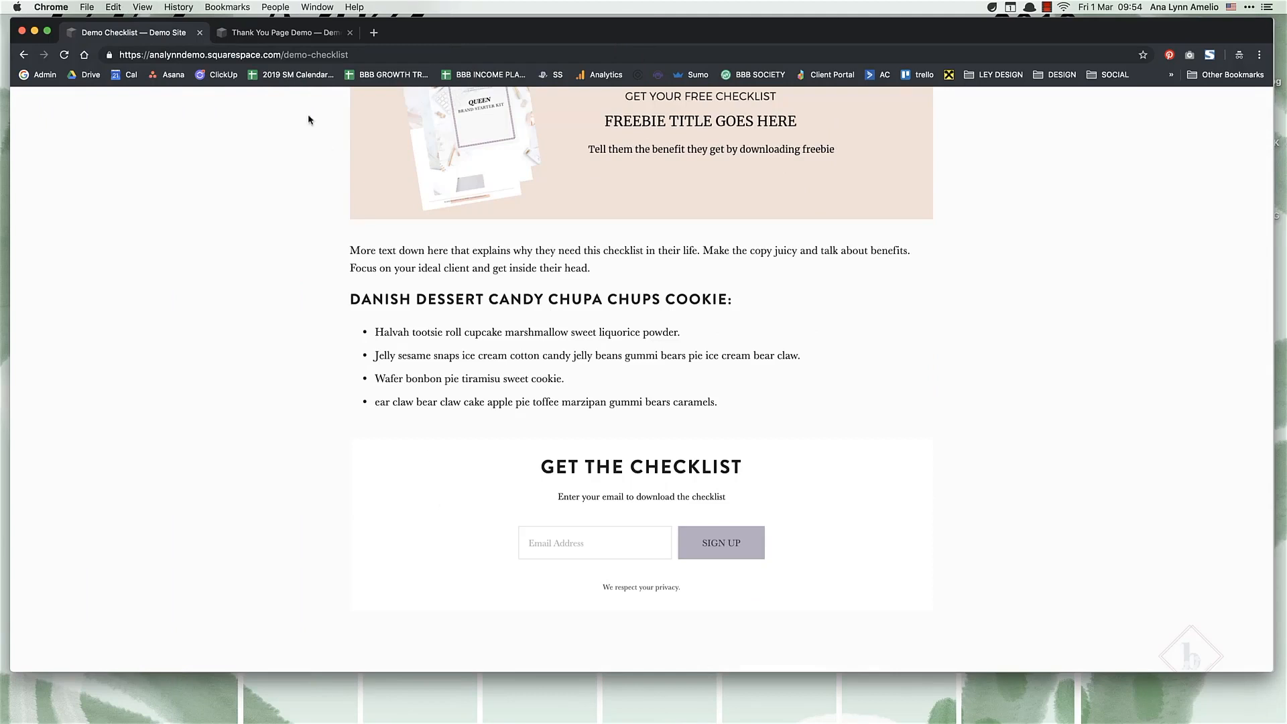
Step: Check the thank-you page demo and submit the checklist sign-up form with a saved email address
left_click(291, 33)
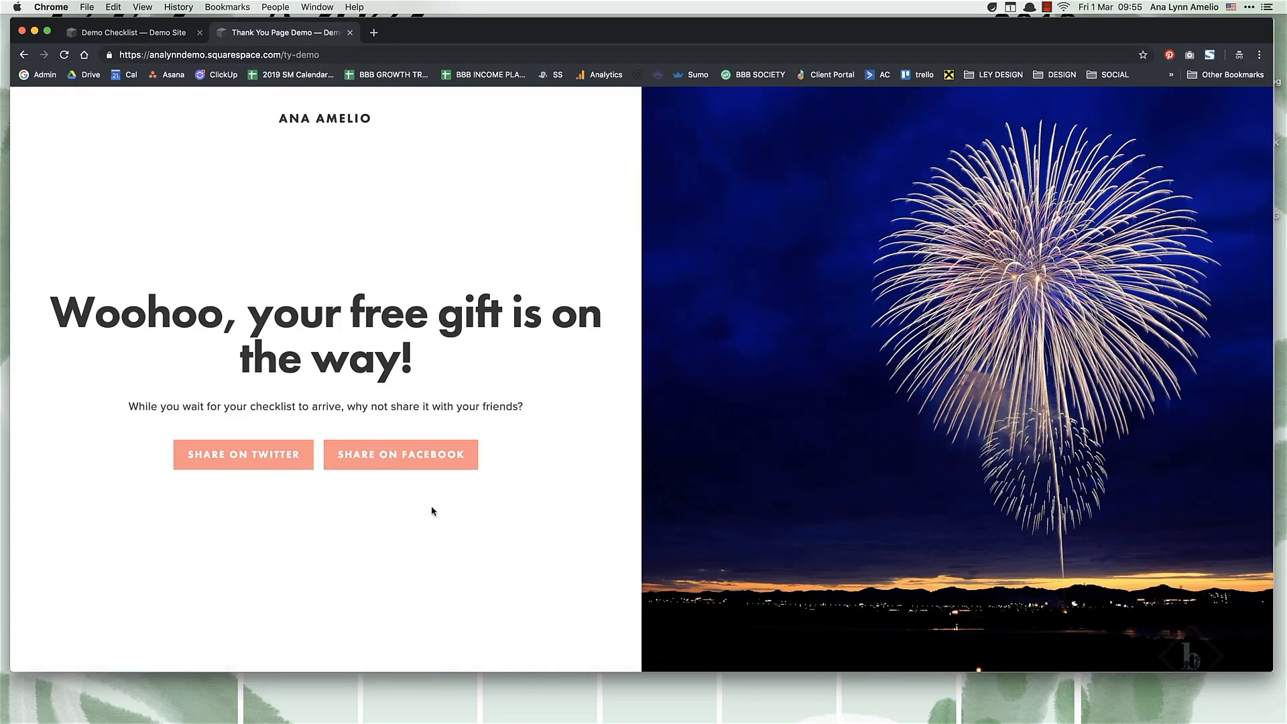
left_click(154, 35)
left_click(595, 546)
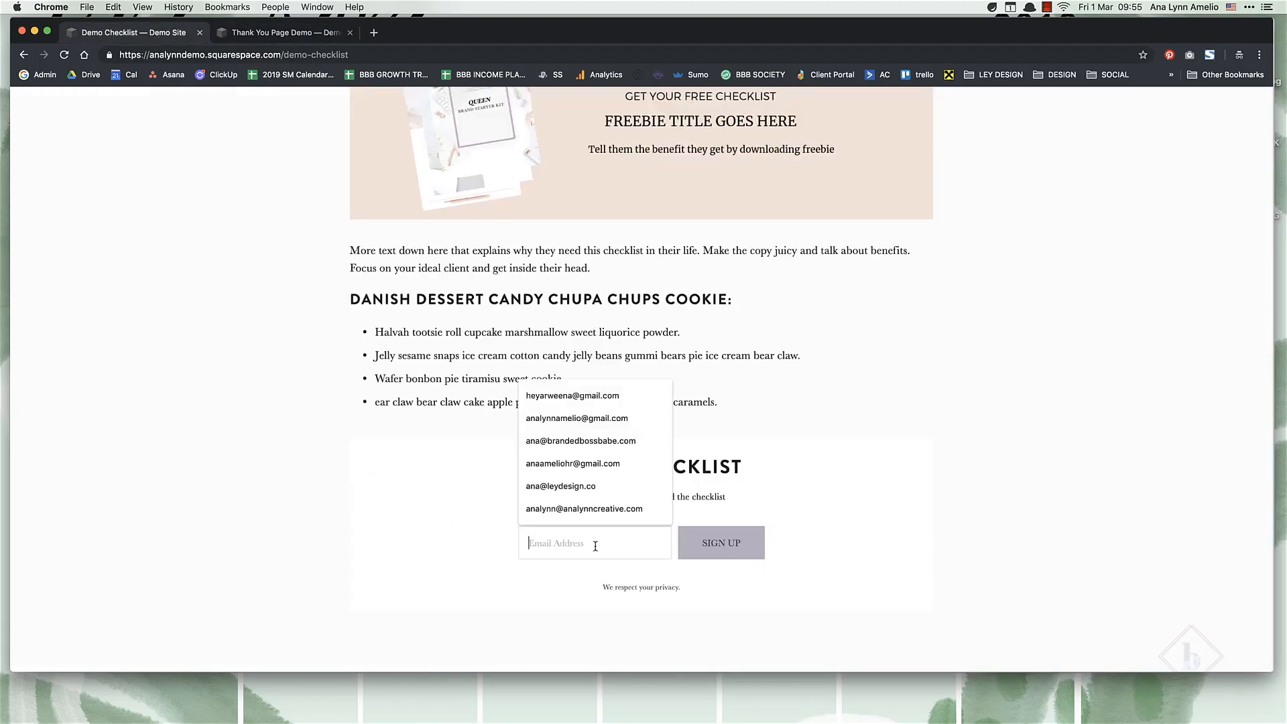
left_click(604, 503)
left_click(736, 554)
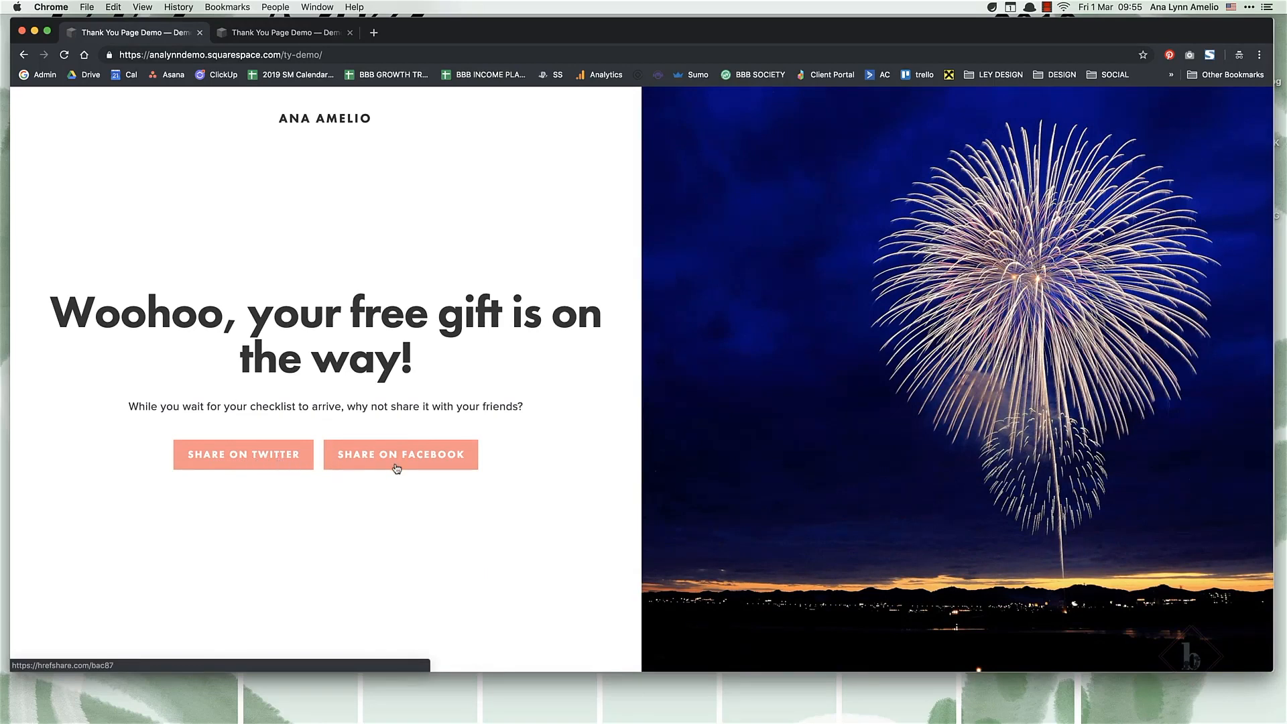
Step: Preview the Twitter share message linked from the thank-you page and close it
left_click(284, 461)
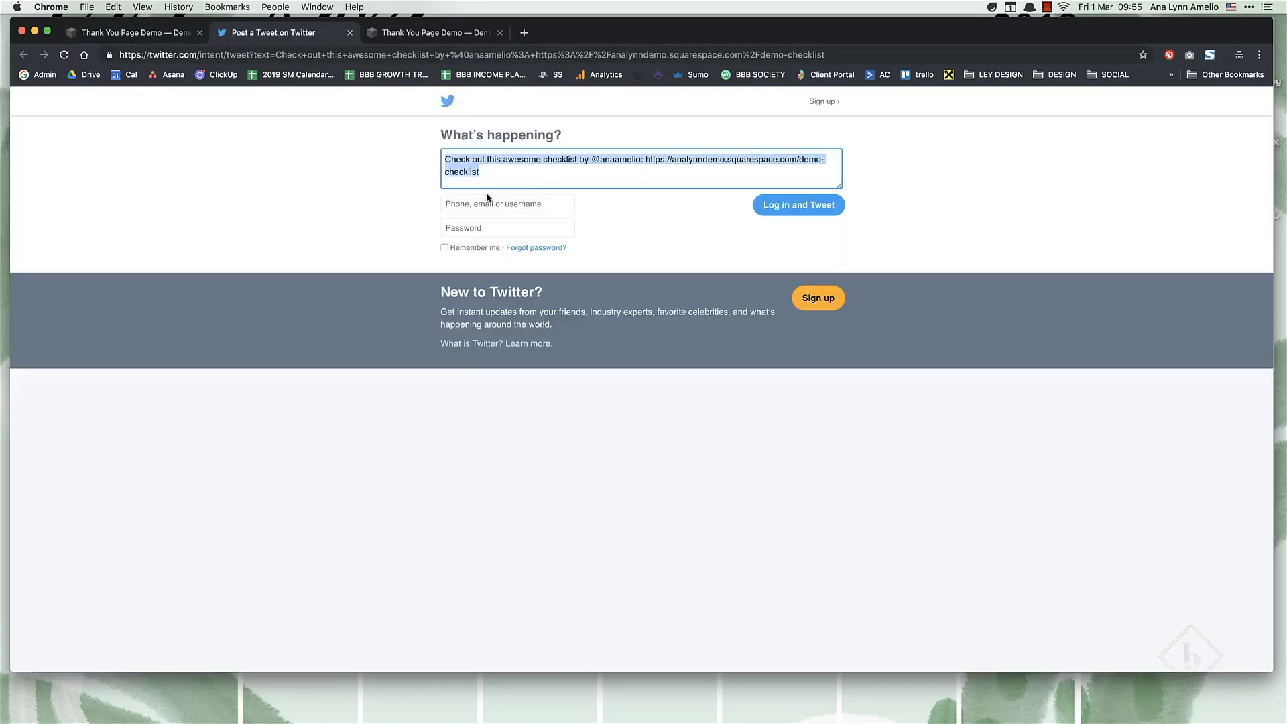
left_click(349, 32)
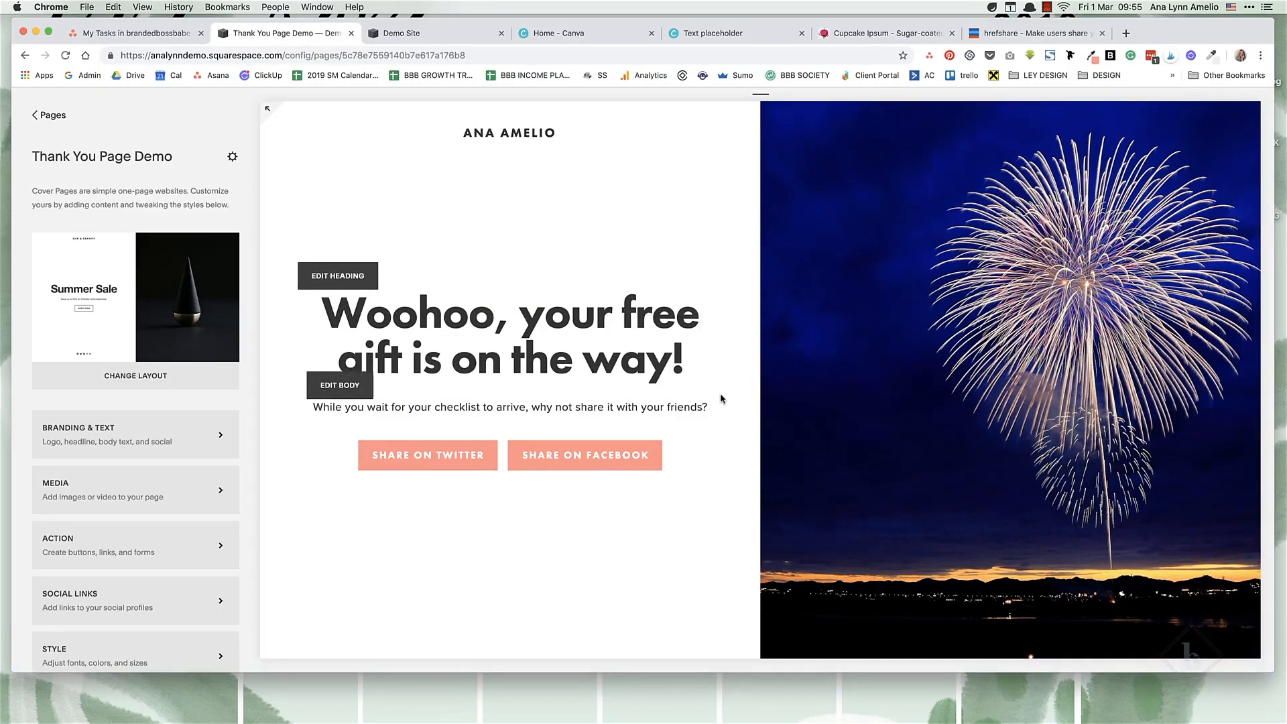
Step: Add a cover page named TY PAGE 2 to the site's Not Linked pages
left_click(37, 117)
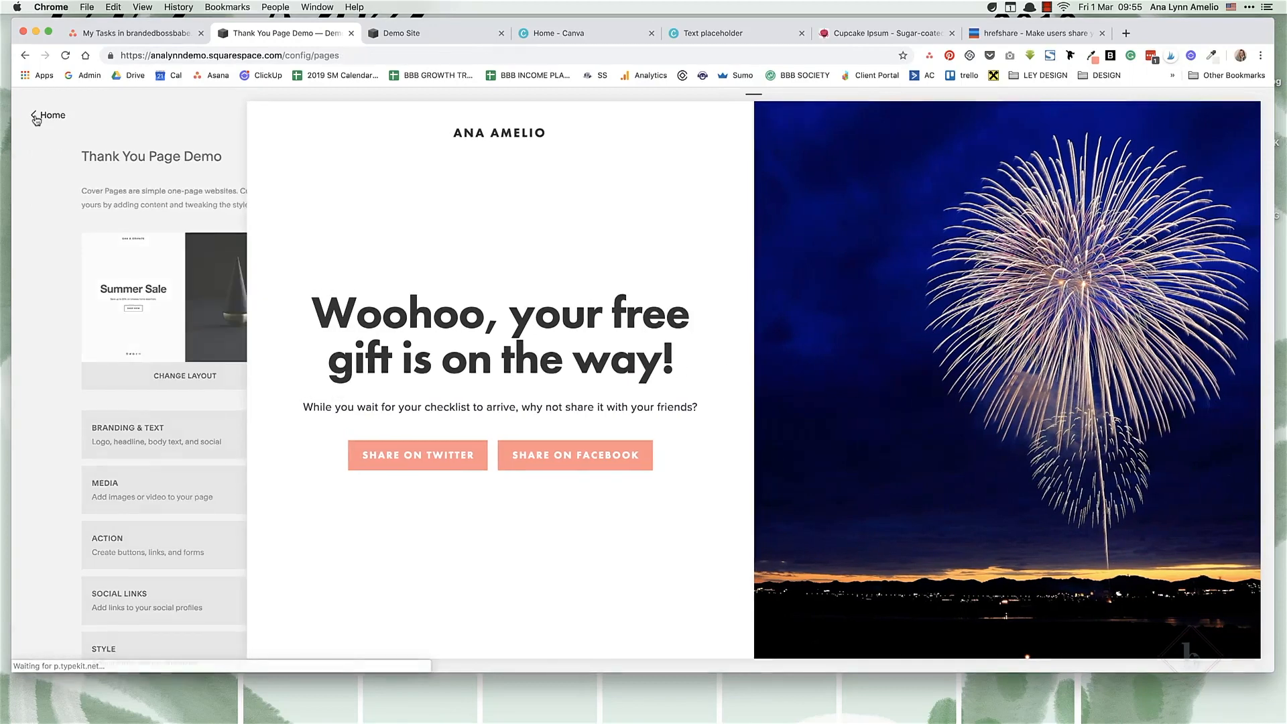
scroll(143, 530, "down", 5)
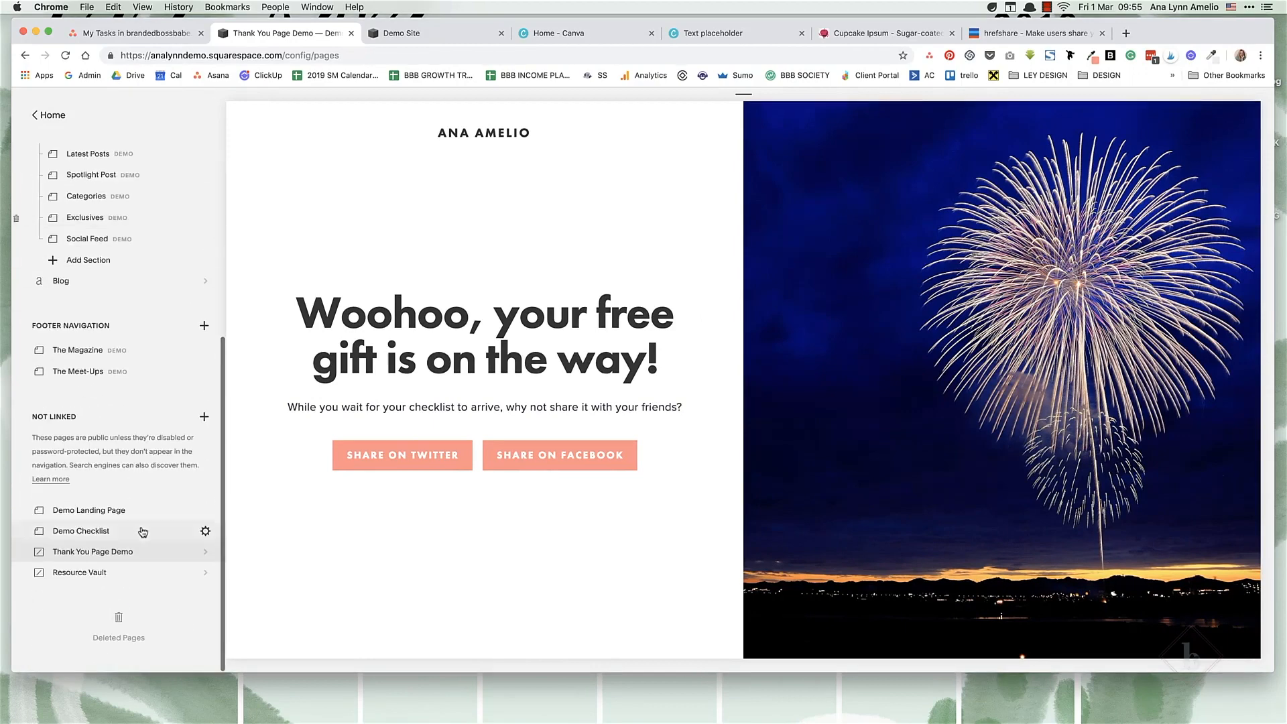
left_click(205, 418)
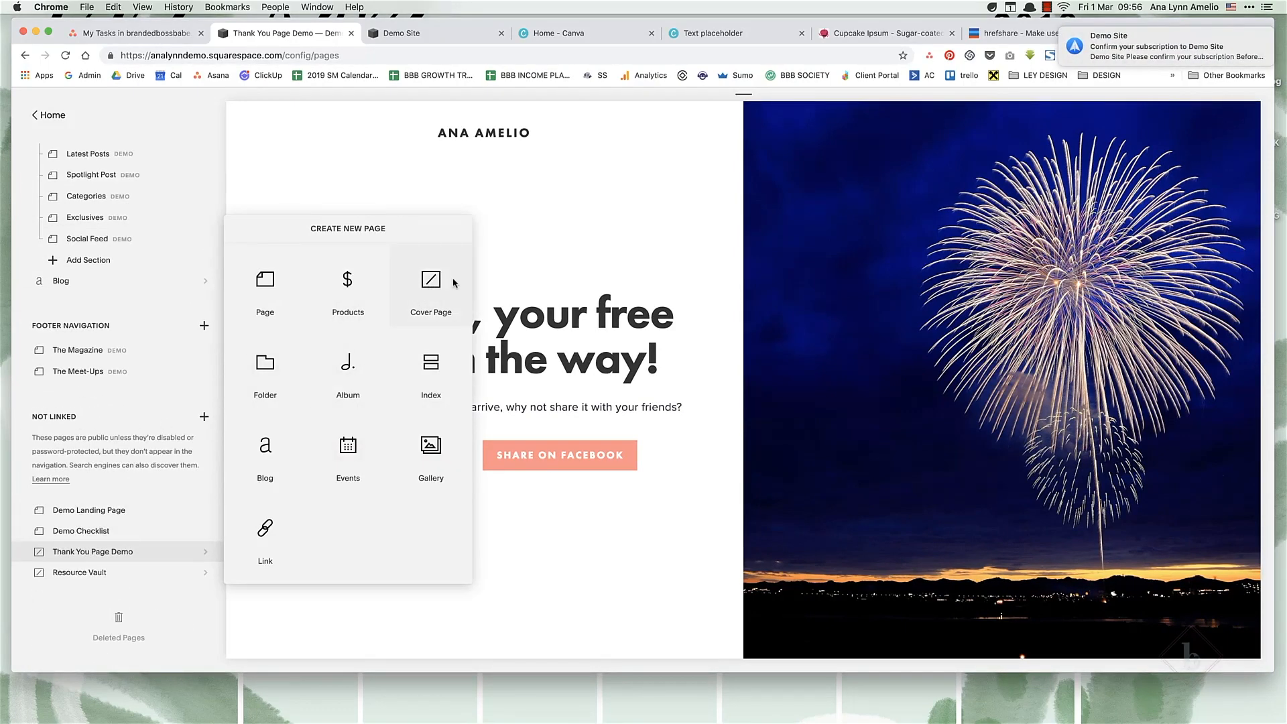
key("Escape")
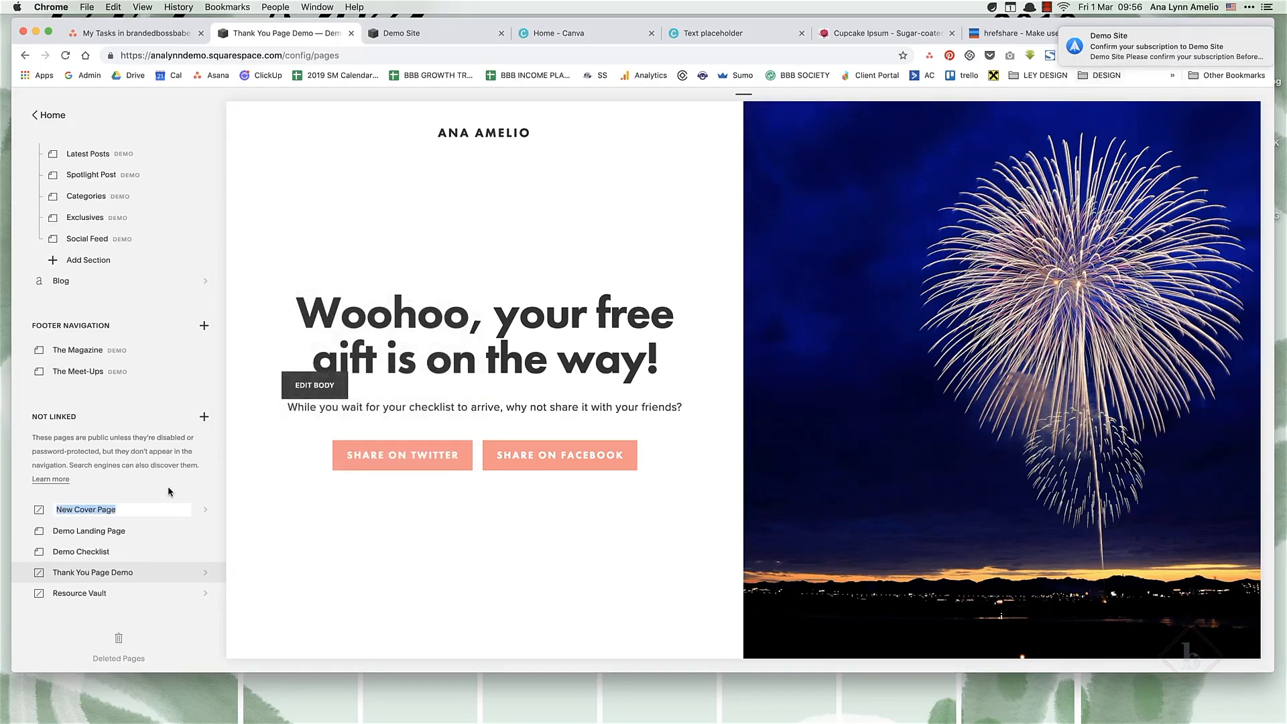
type("TY PAGE 2")
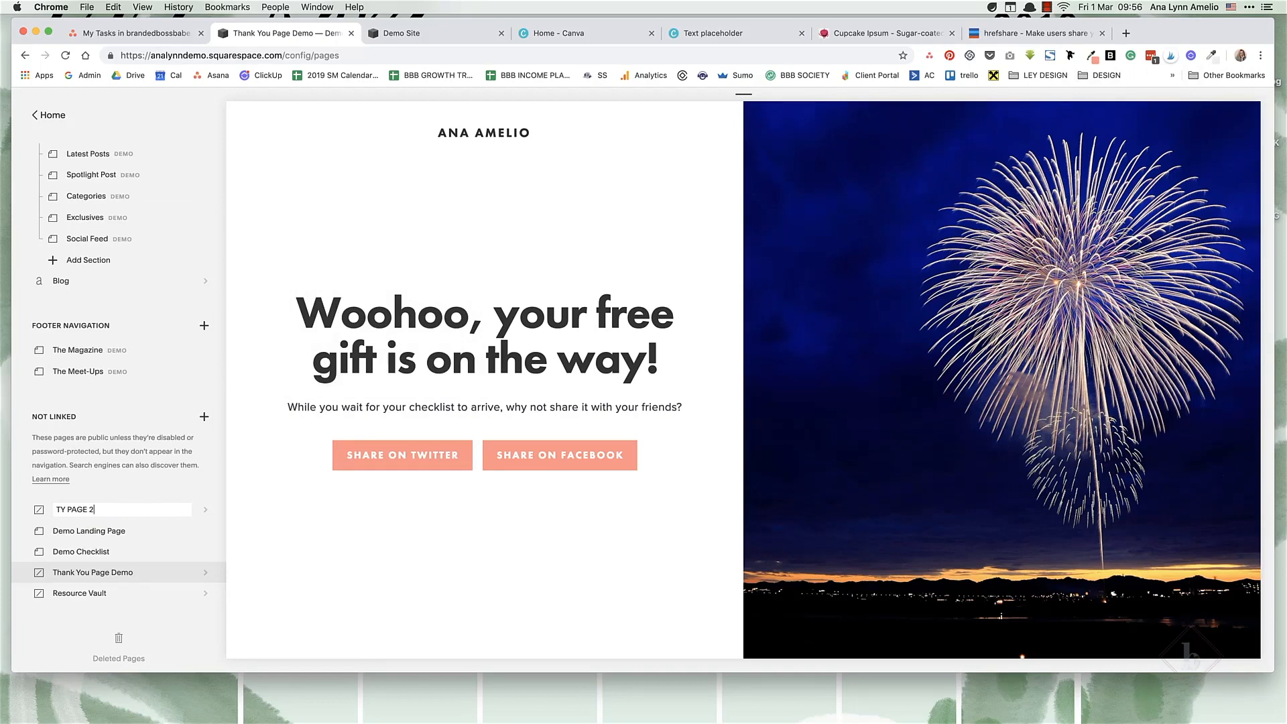
key("Return")
Step: Change the layout of TY PAGE 2 to Flash and save it
left_click(188, 510)
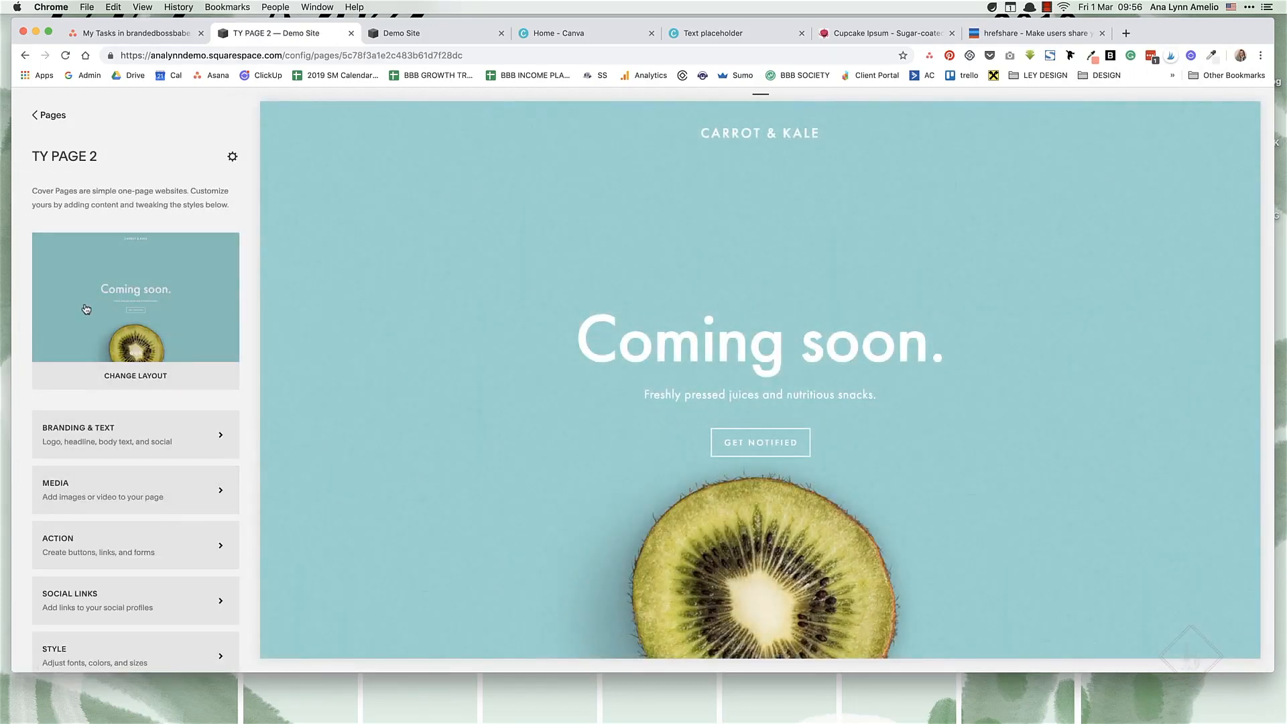
left_click(122, 378)
scroll(134, 510, "down", 3)
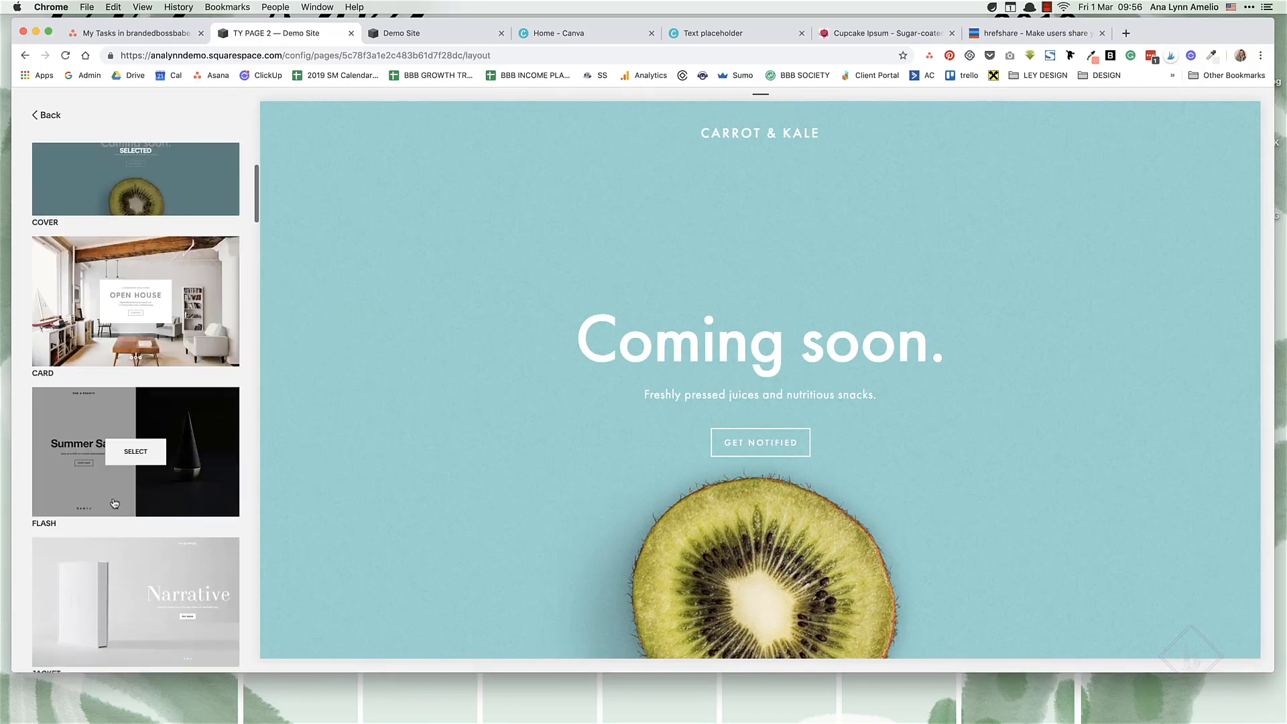
left_click(130, 460)
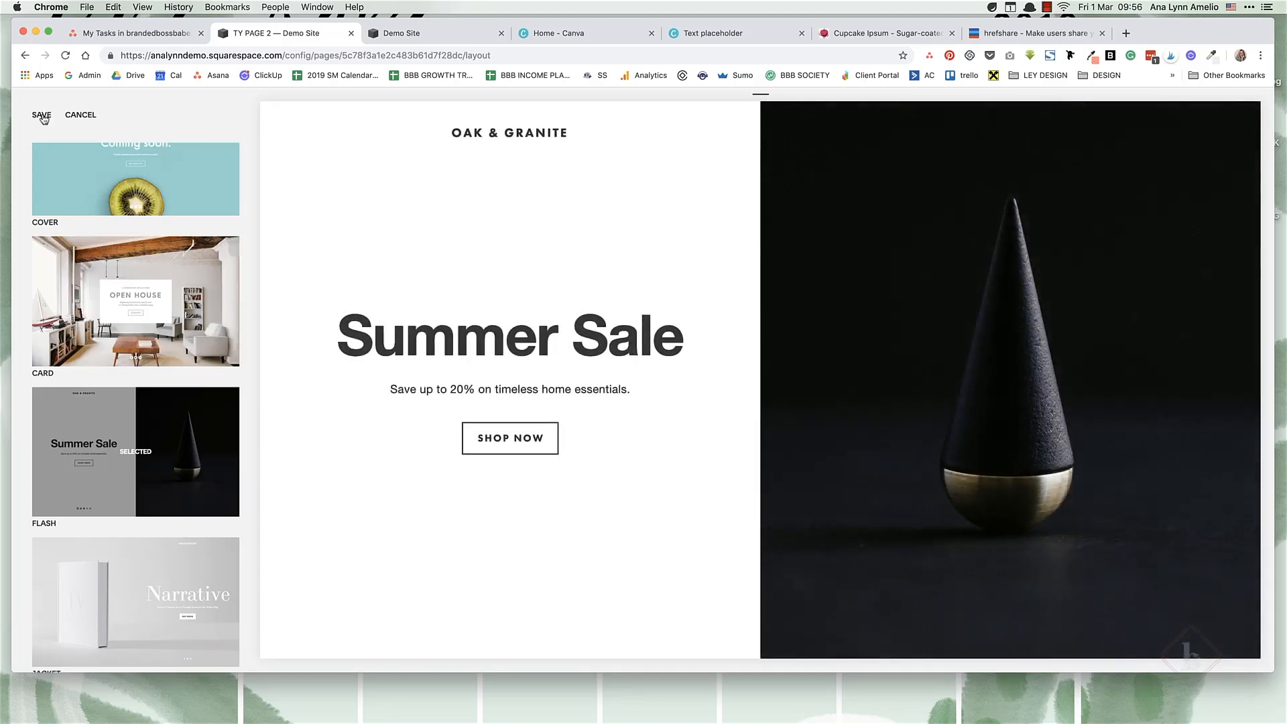
left_click(41, 116)
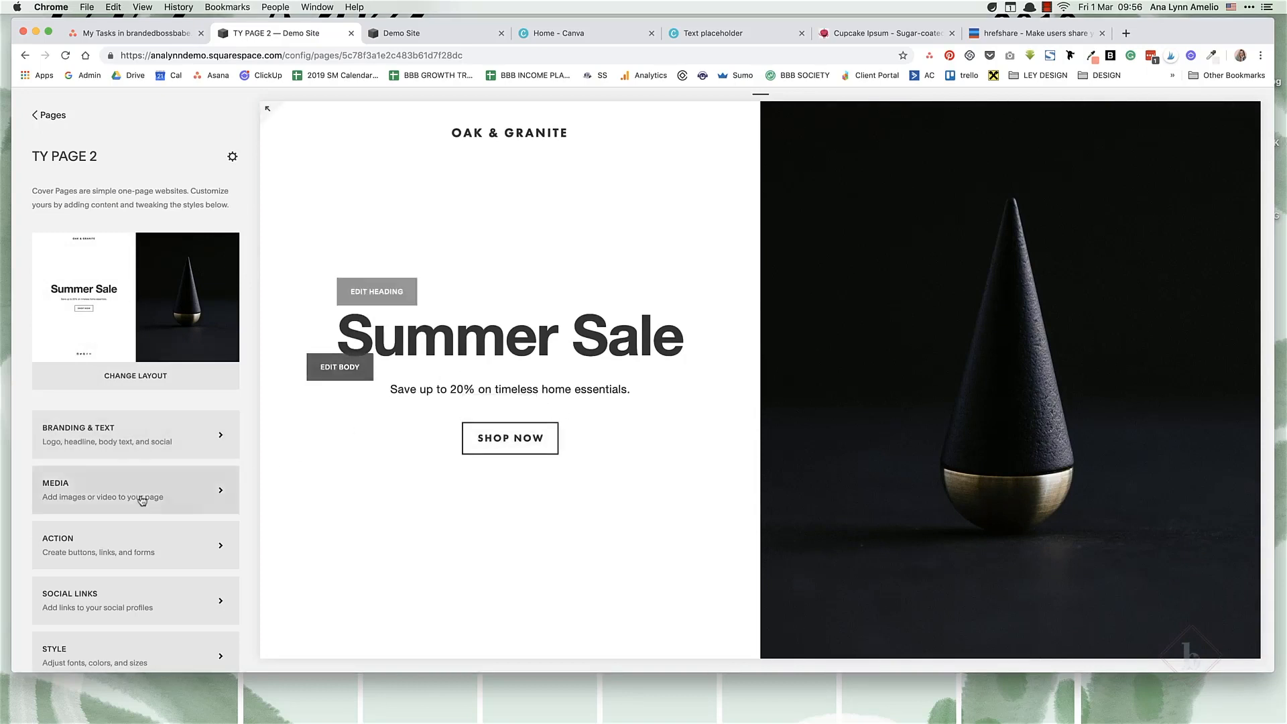
Step: Set the cover page's branding text to YOUR LOGO
left_click(174, 447)
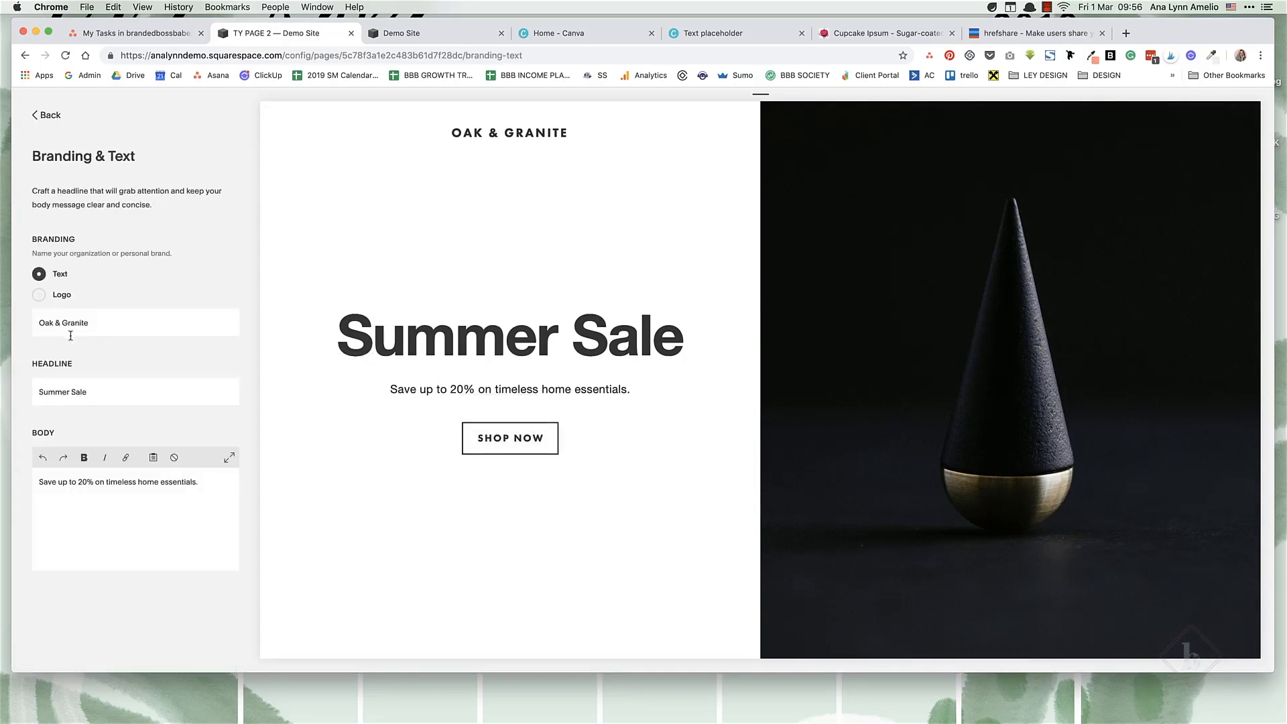
left_click_drag(105, 329, 2, 323)
type("YOUR LOGO")
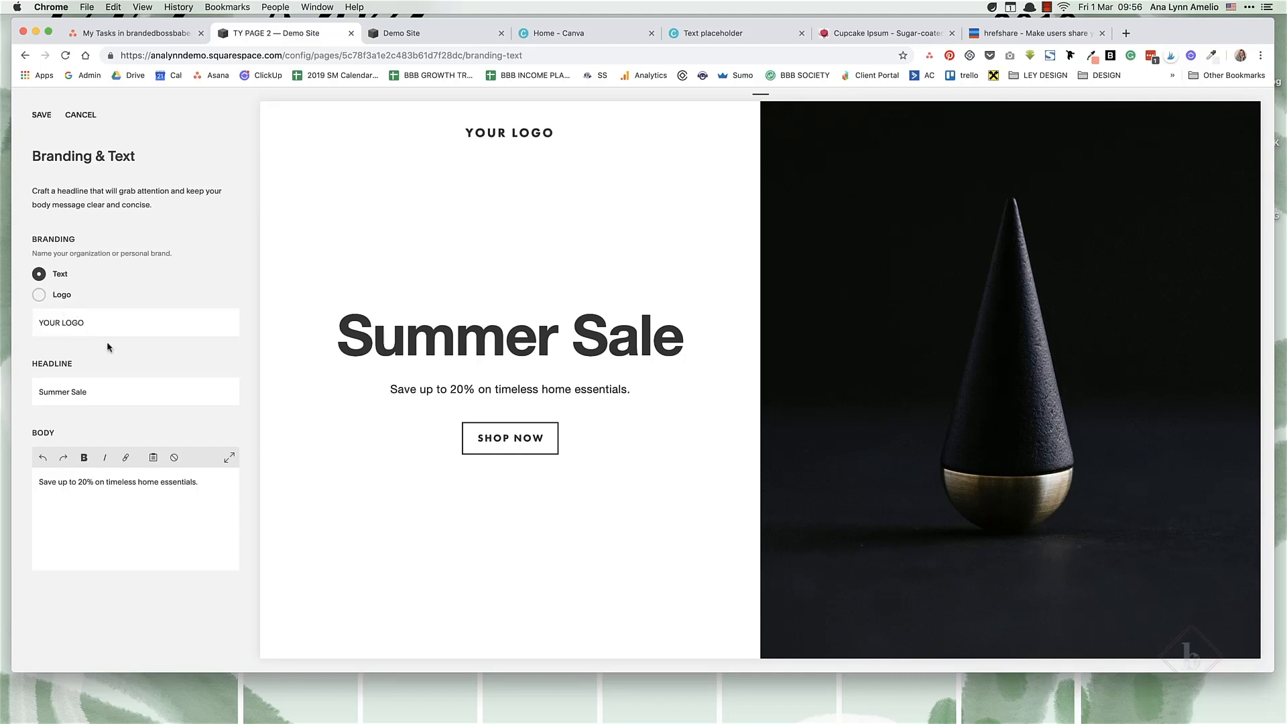
Step: Set the cover page's headline to "Woohoo, your freebie is on the way!"
left_click_drag(112, 397, 37, 392)
type("Woo")
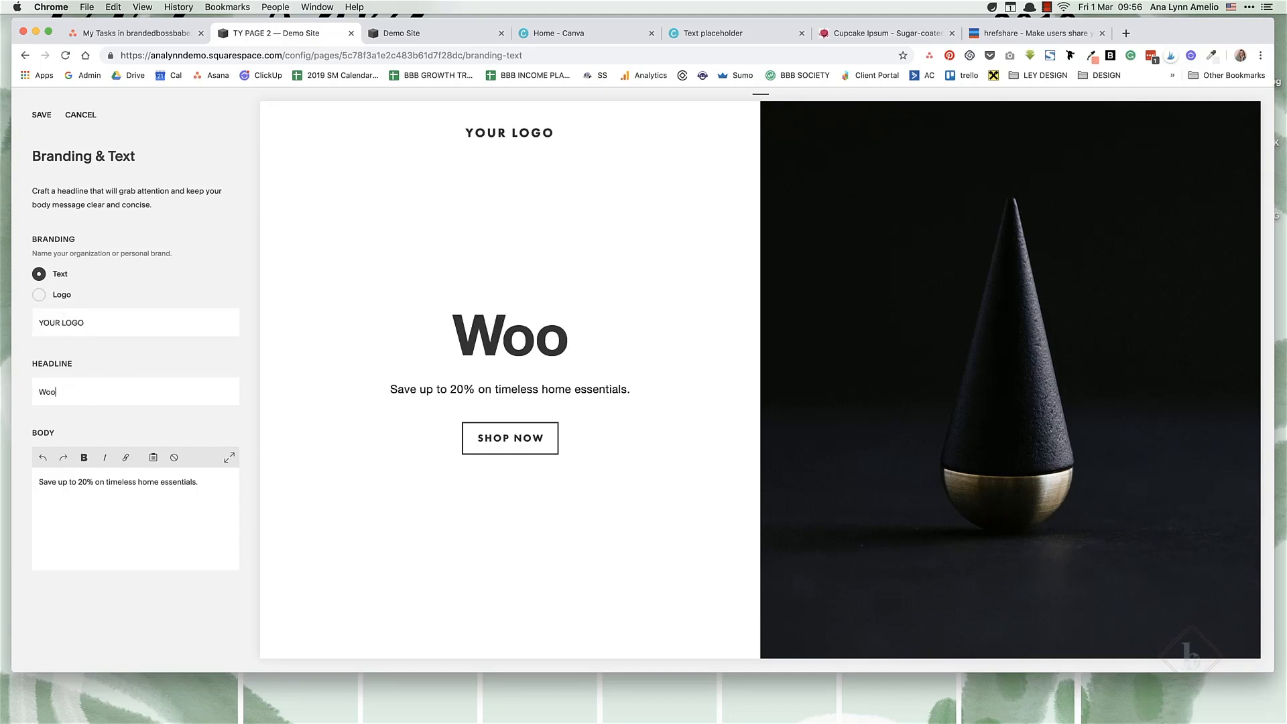
type("hoo you")
key("BackSpace")
key("BackSpace")
key("BackSpace")
key("BackSpace")
type(",")
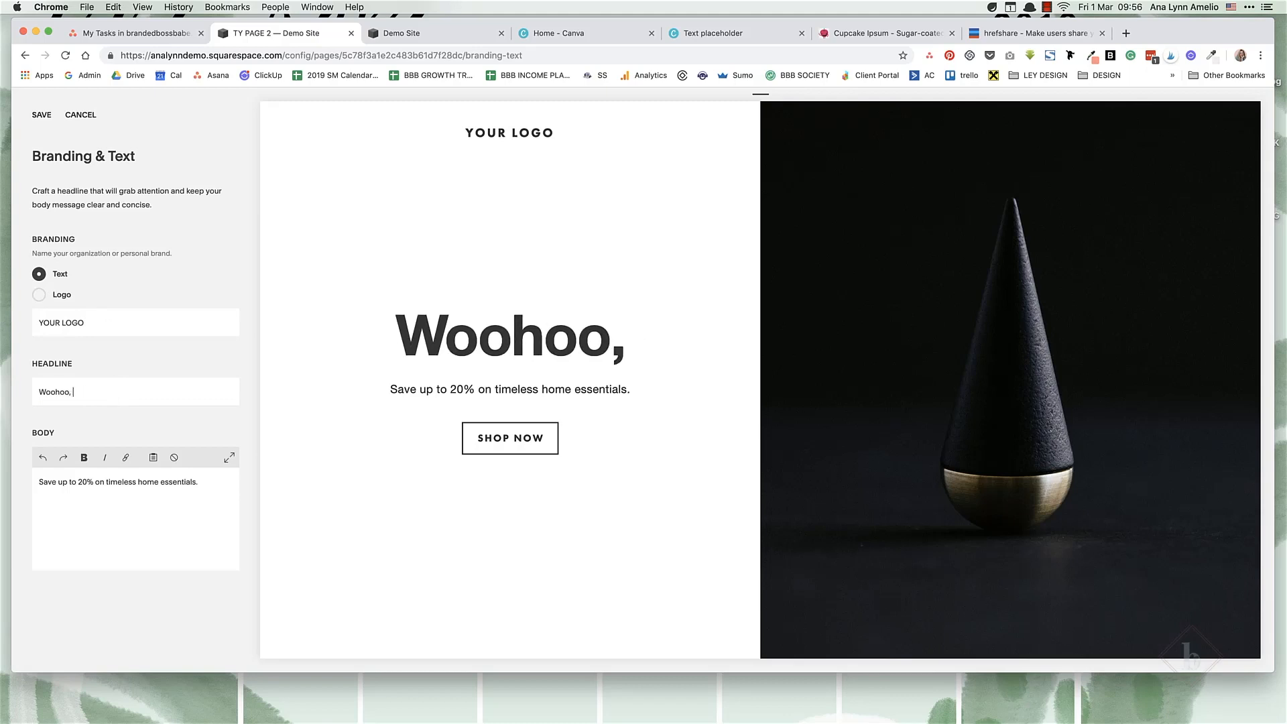
type("your freebie is on the way!")
Step: Replace the body text with "While you wait for the freebie to arrive, why not spread the word?" and save the branding and text
left_click_drag(199, 482, 36, 486)
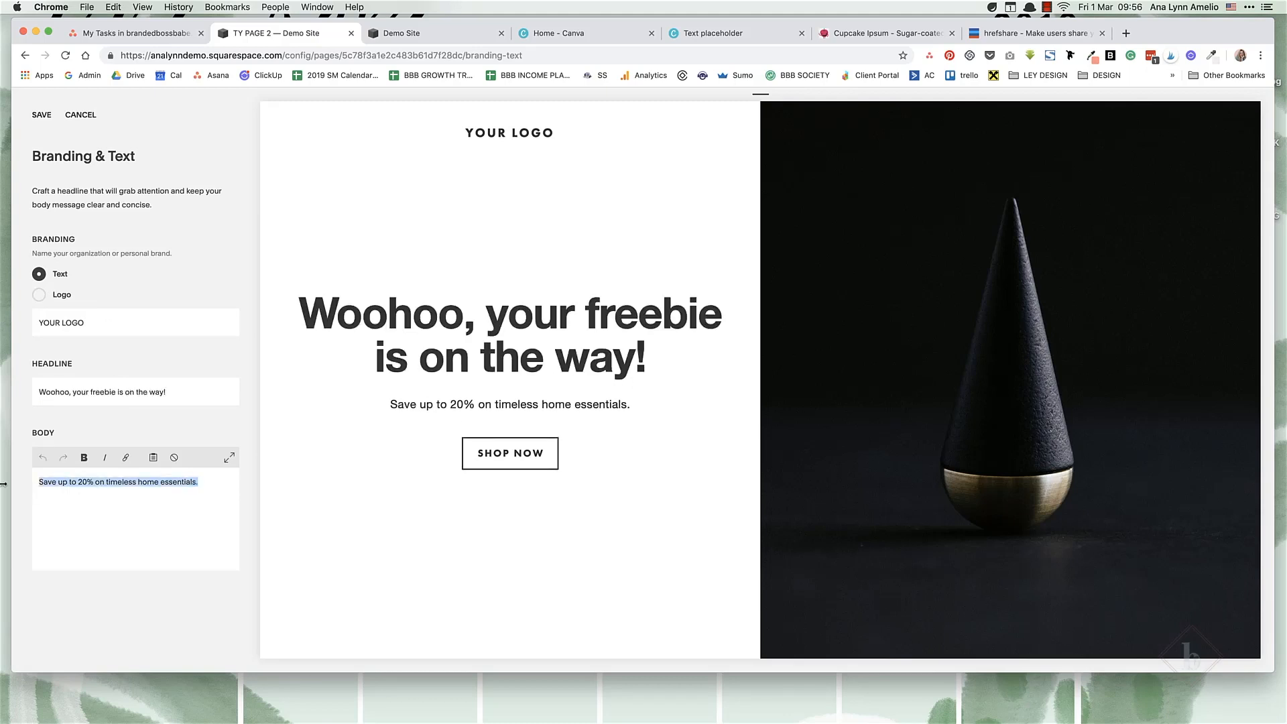
type("While you wai")
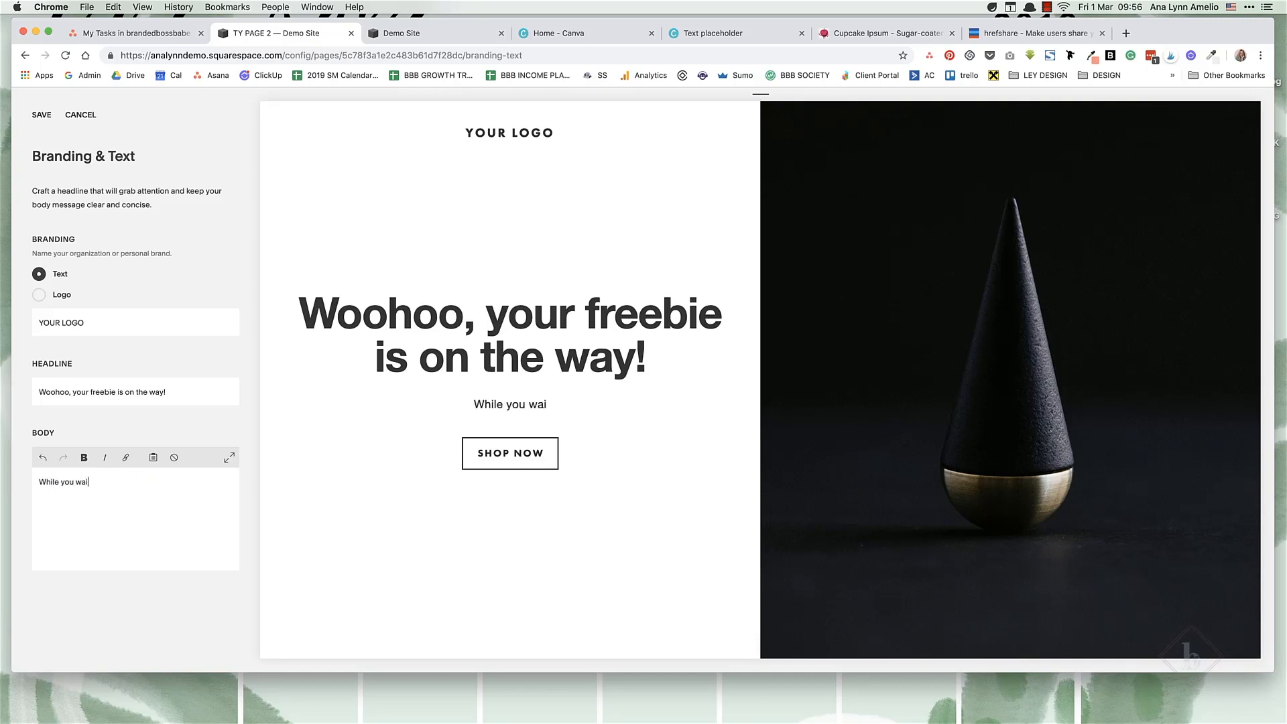
type("t for the freebi")
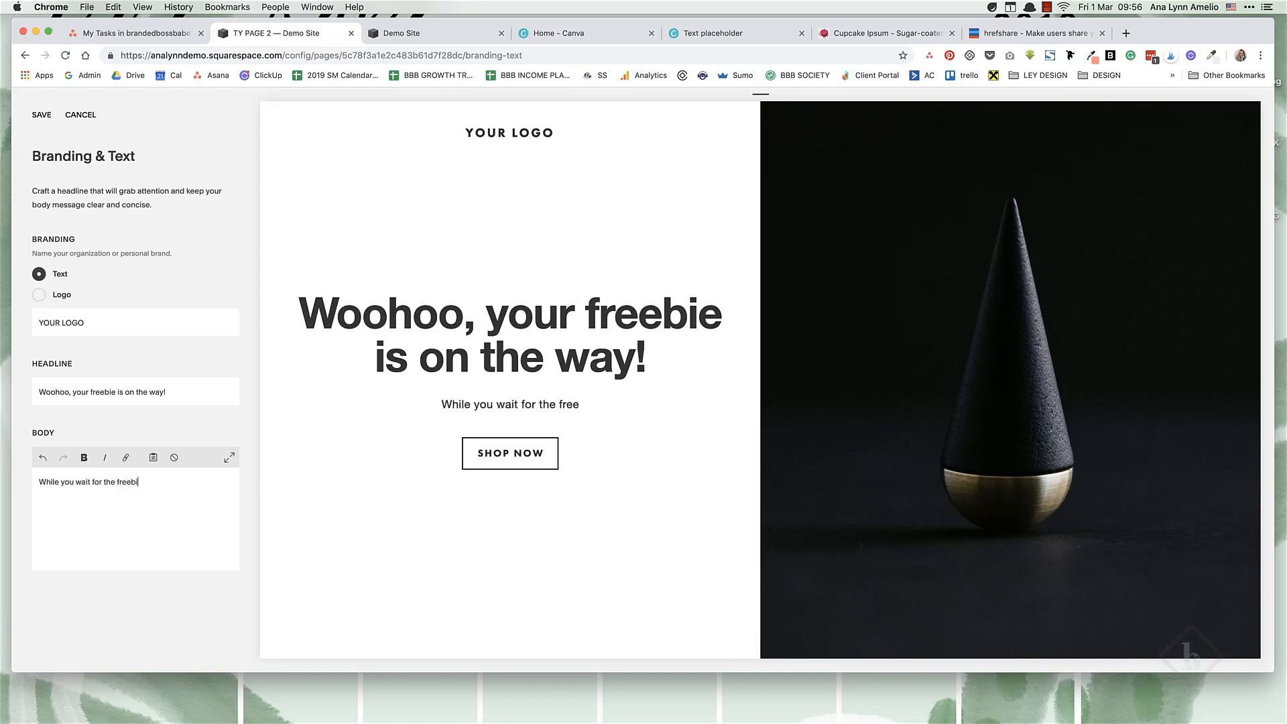
type("e to arrive, ")
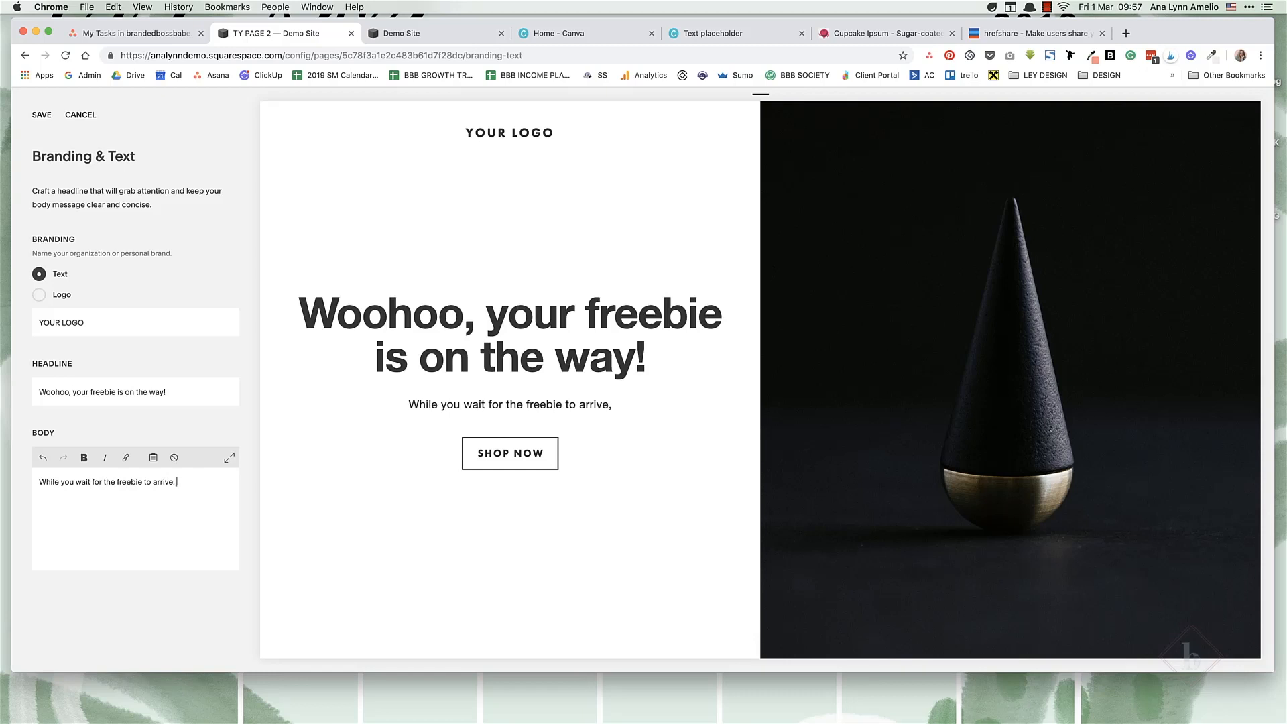
type("why not spread the w")
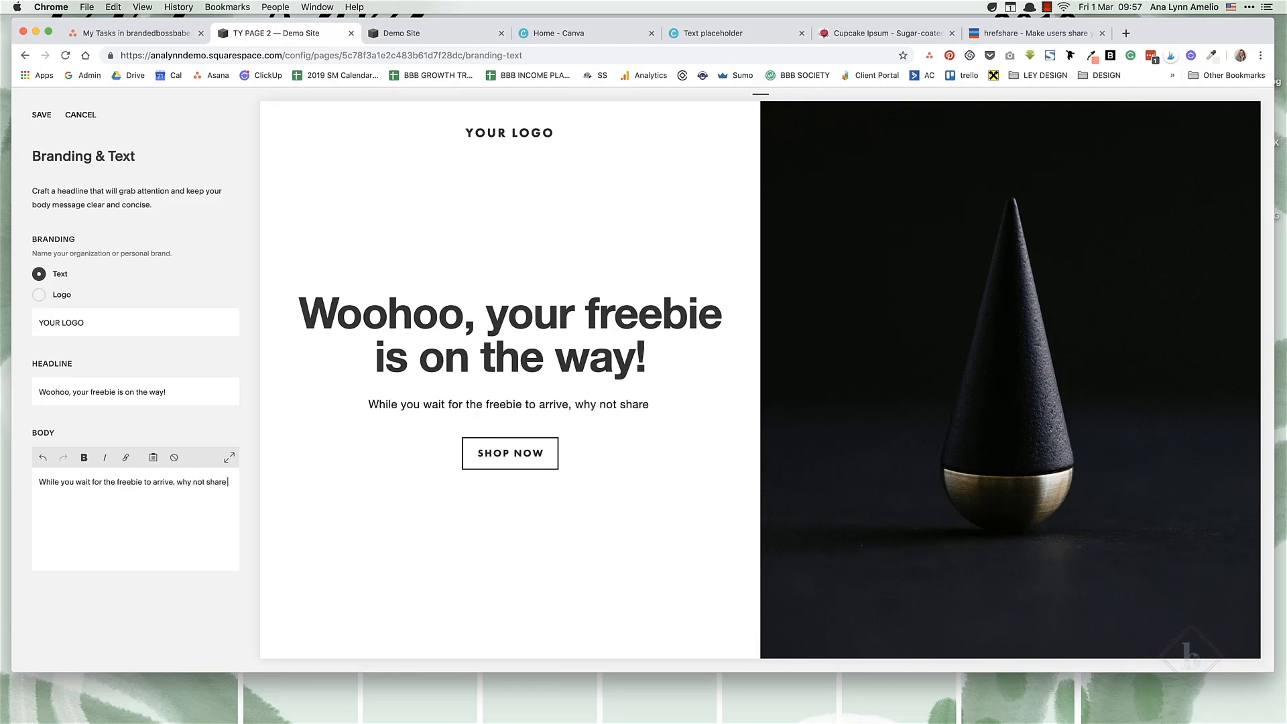
type("ord?")
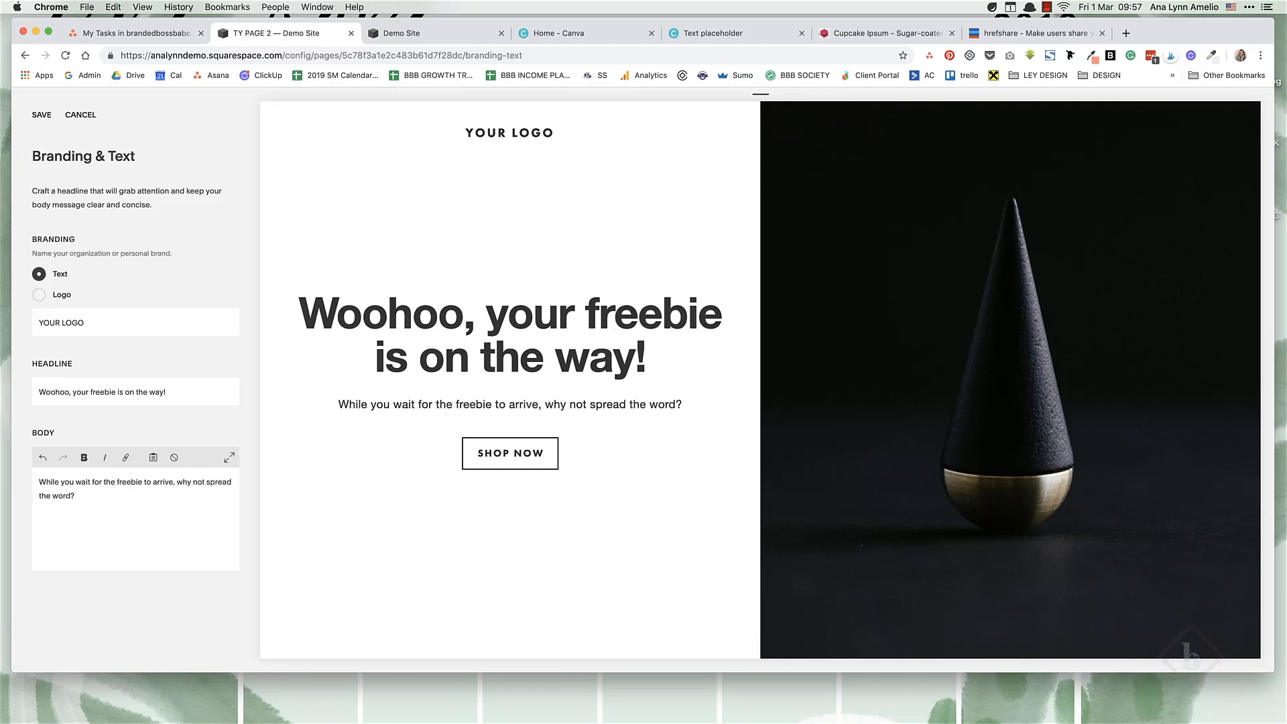
left_click(39, 115)
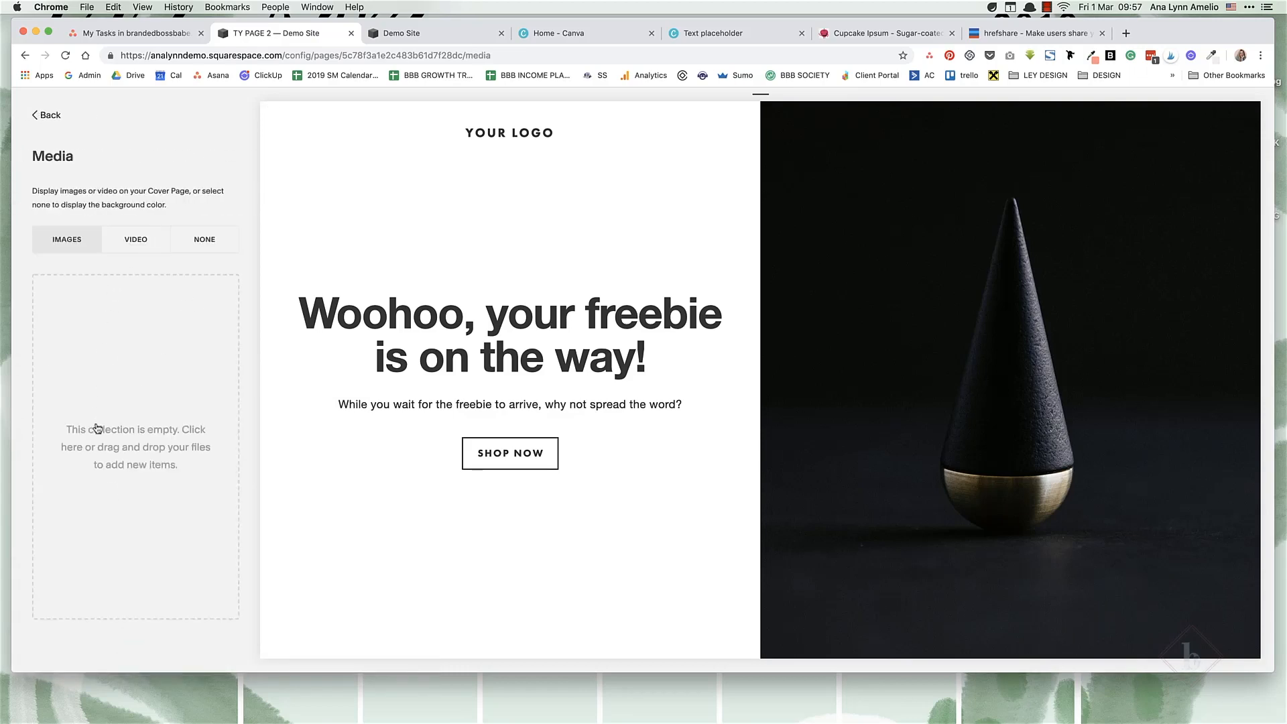
Step: Search the free stock images for "celebration" and add the multicoloured fireworks photo as the cover page's image
left_click(101, 441)
left_click(694, 399)
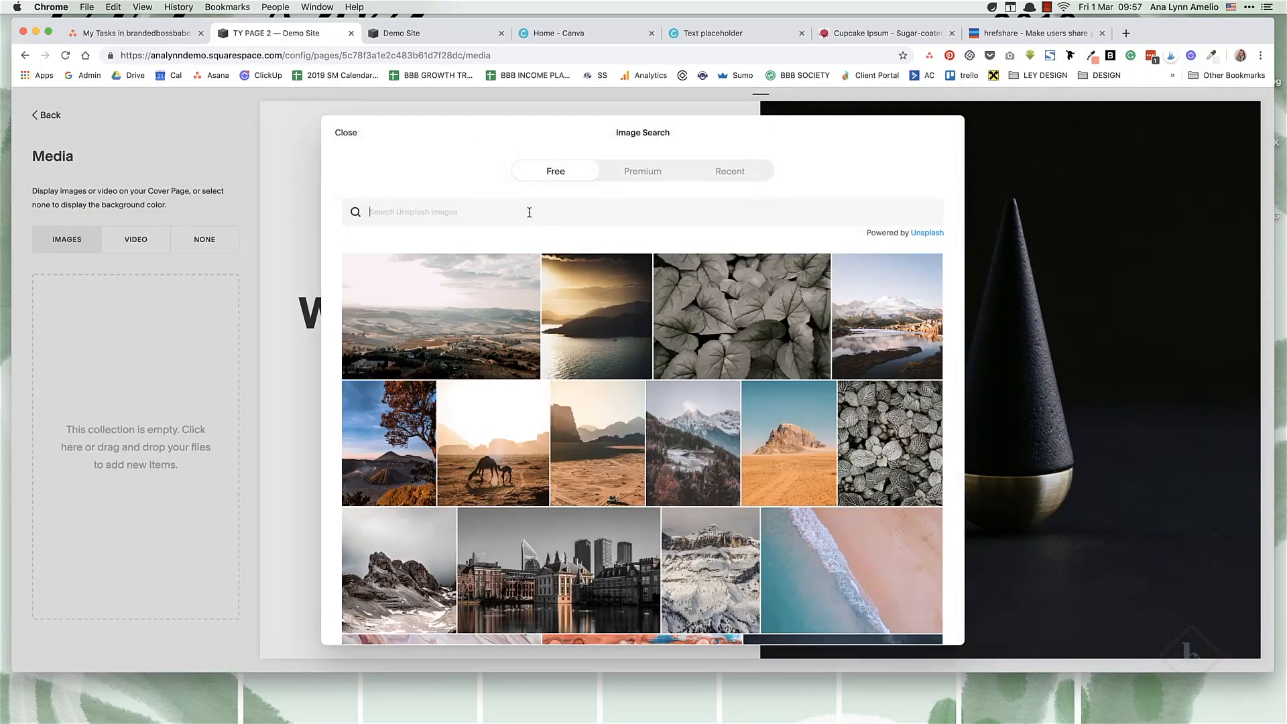
type("celebration")
left_click(638, 324)
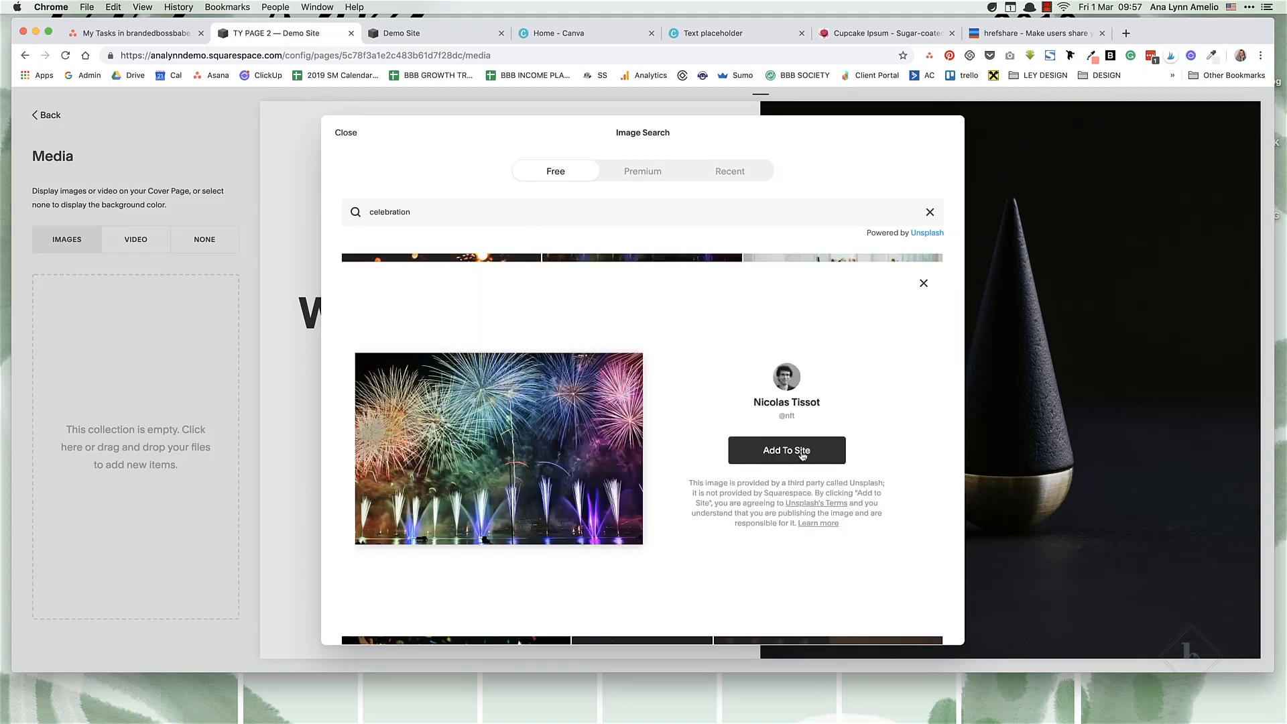
left_click(802, 453)
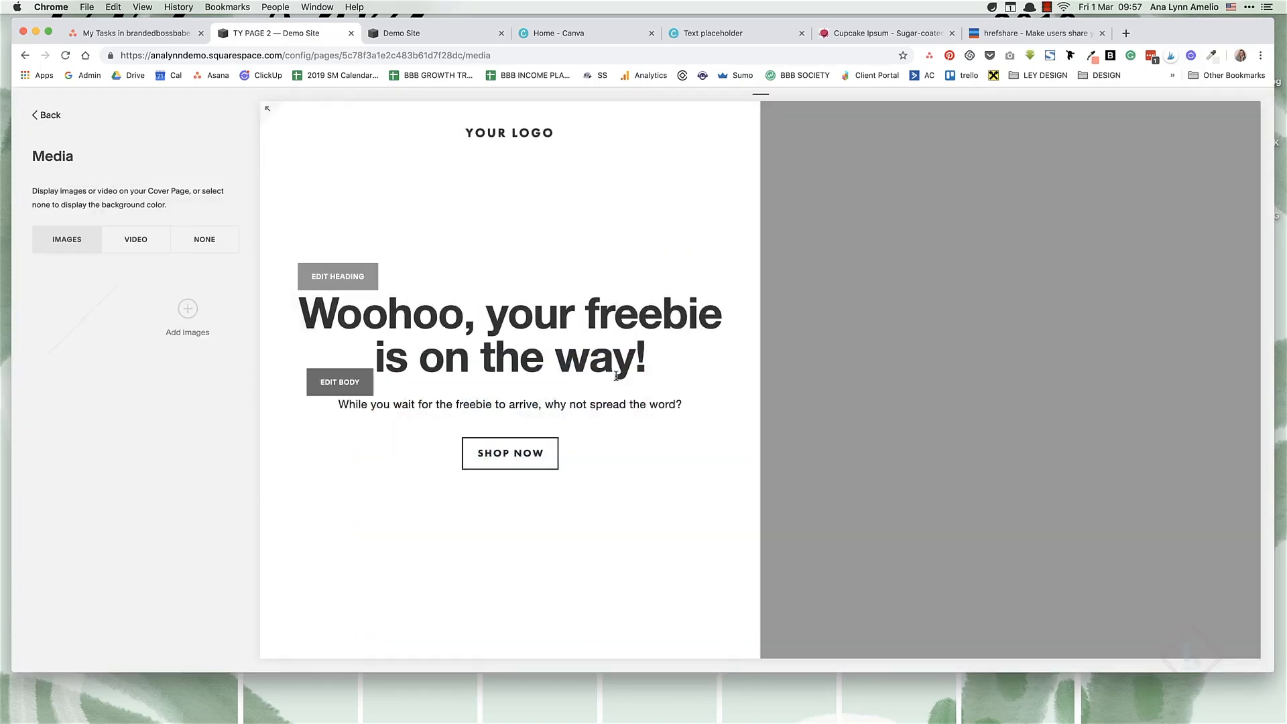
left_click(44, 115)
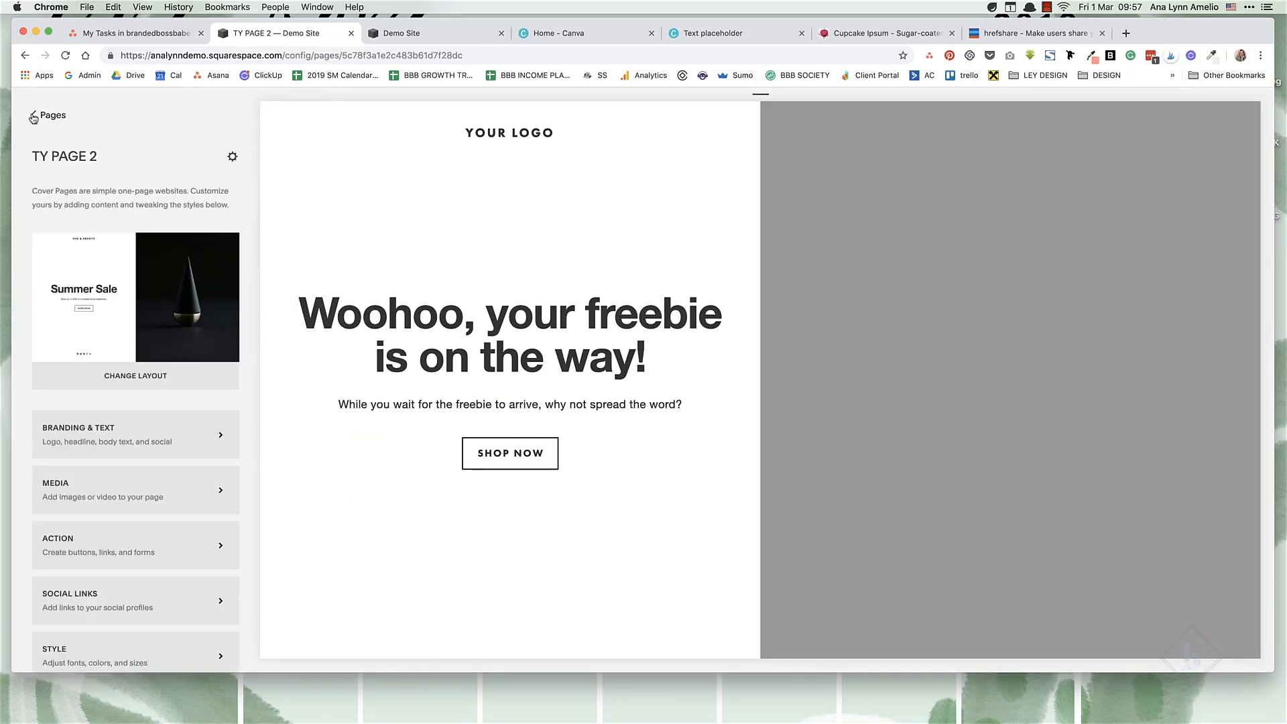
Step: Open the cover page's Action settings and copy the demo-checklist page's URL from the incognito window
scroll(174, 503, "down", 1)
left_click(171, 507)
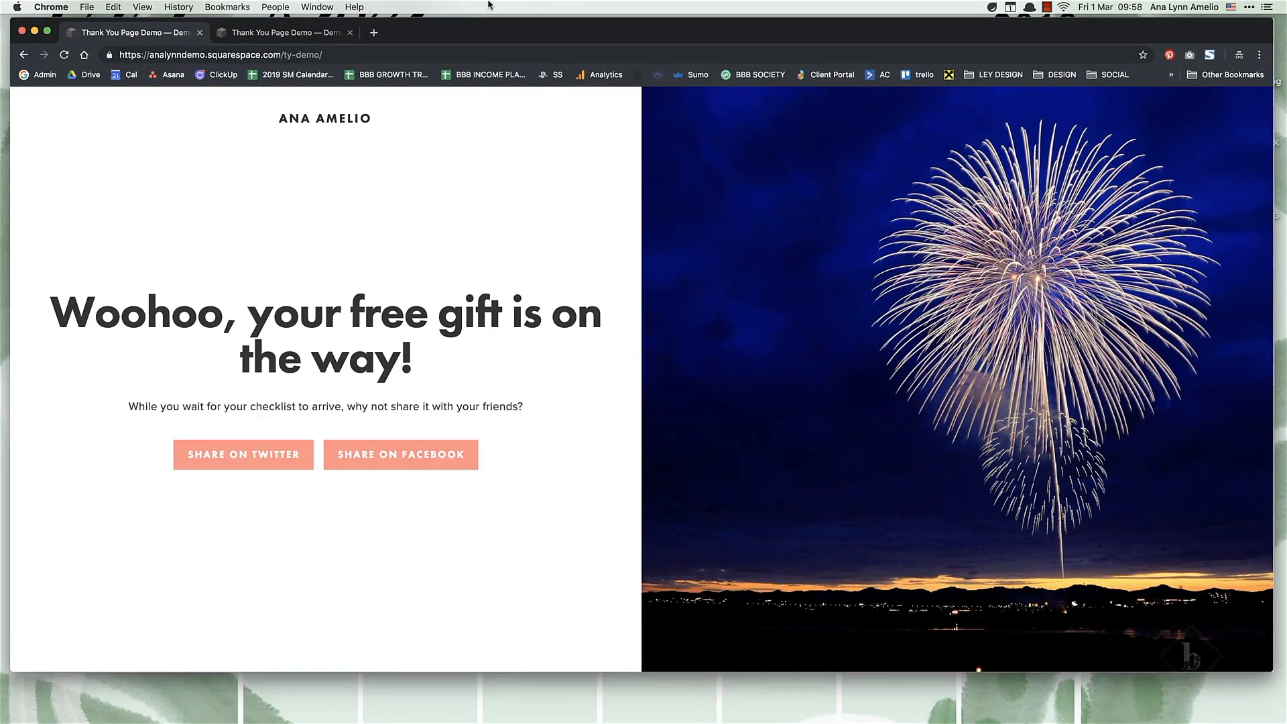
left_click(24, 55)
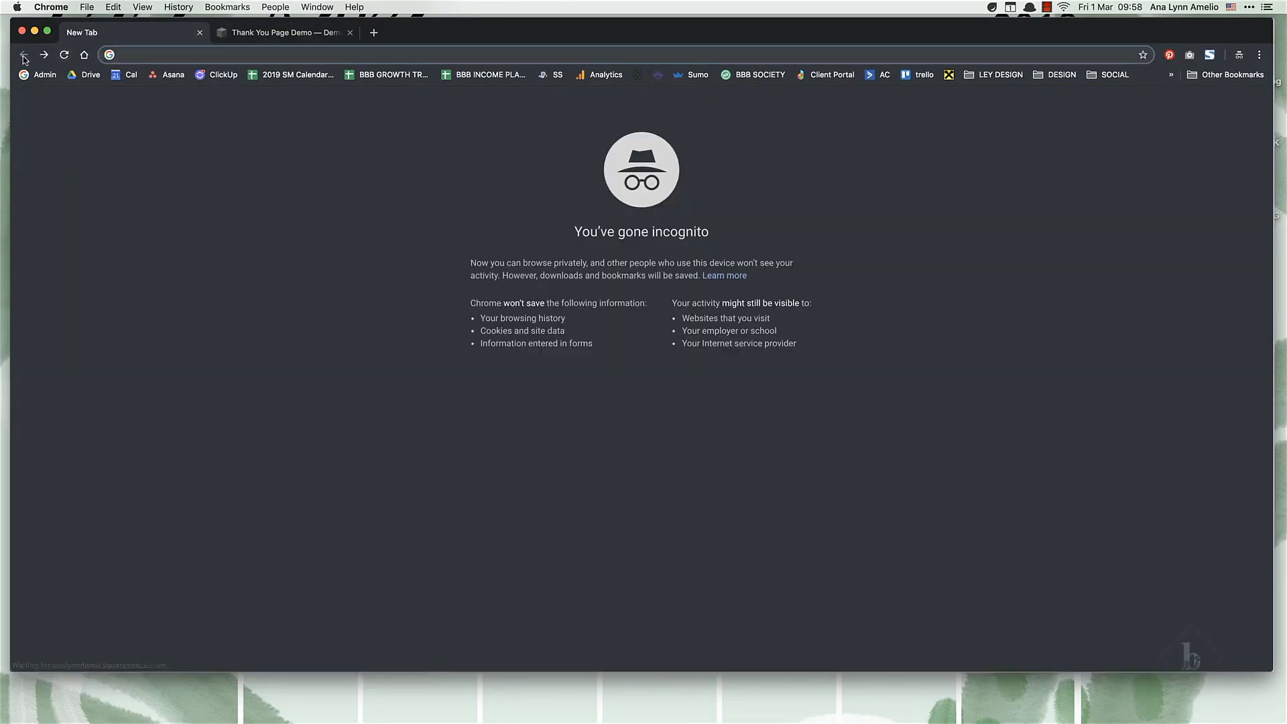
type("https://analynndemo.squarespace.com/demo-checklist")
key("Return")
left_click(365, 57)
key("super+c")
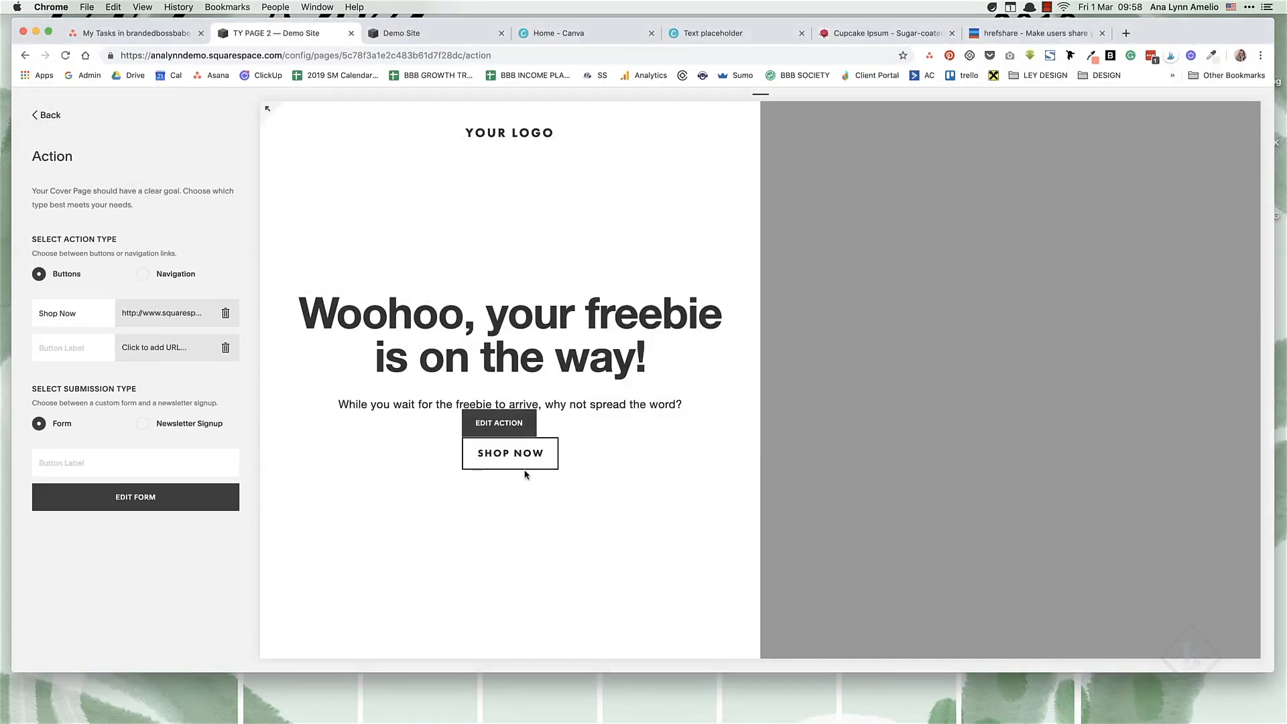
Step: Switch to hrefshare and enter the copied demo-checklist URL as the content of the Facebook share link
left_click(1004, 37)
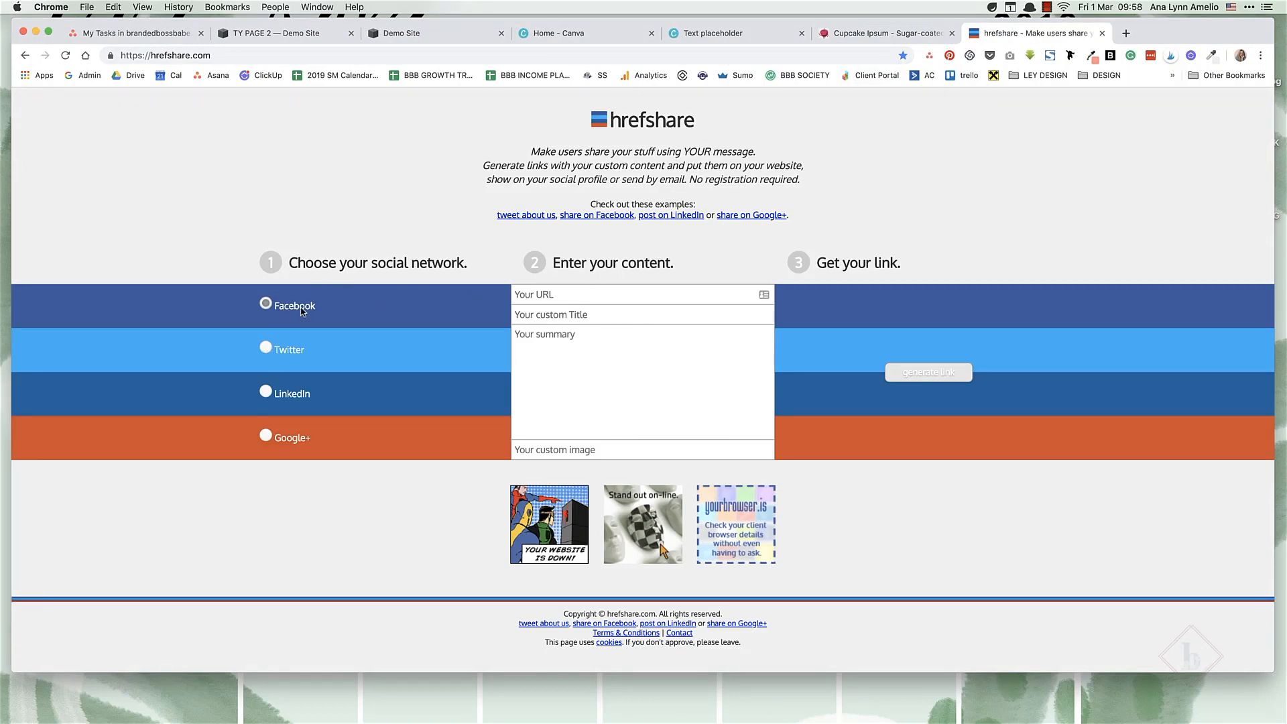
left_click(557, 296)
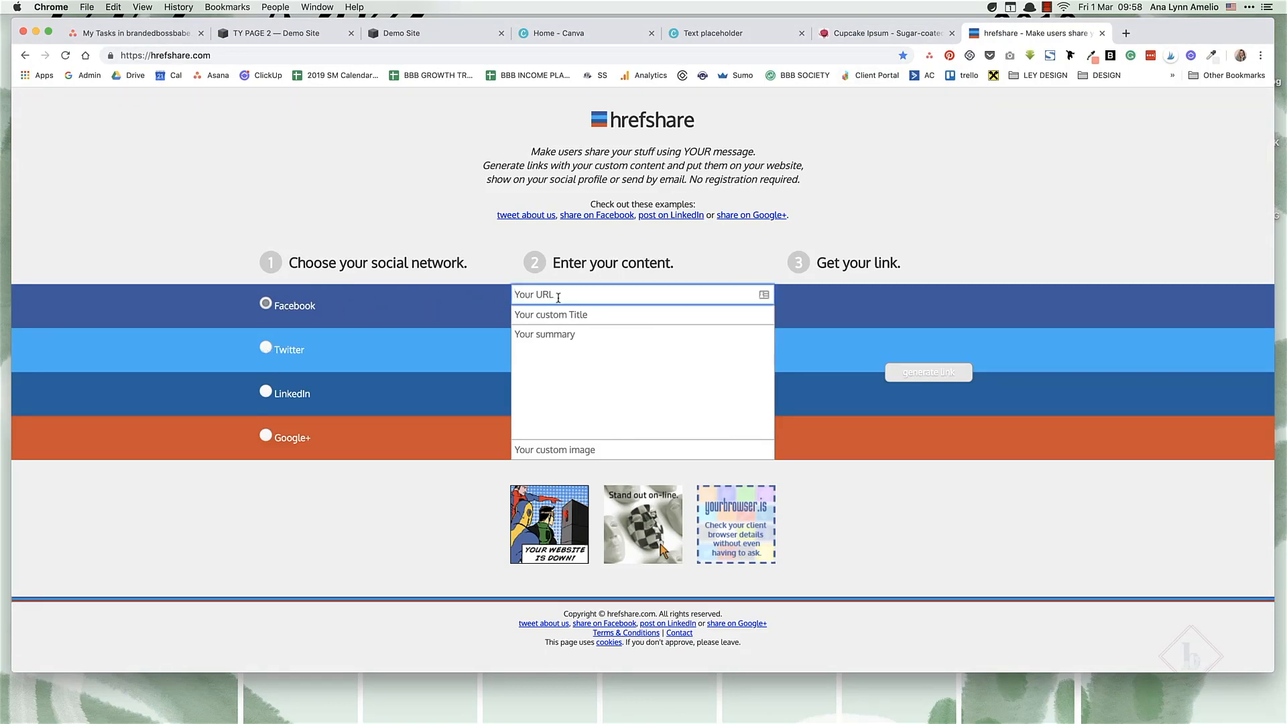
key("super+v")
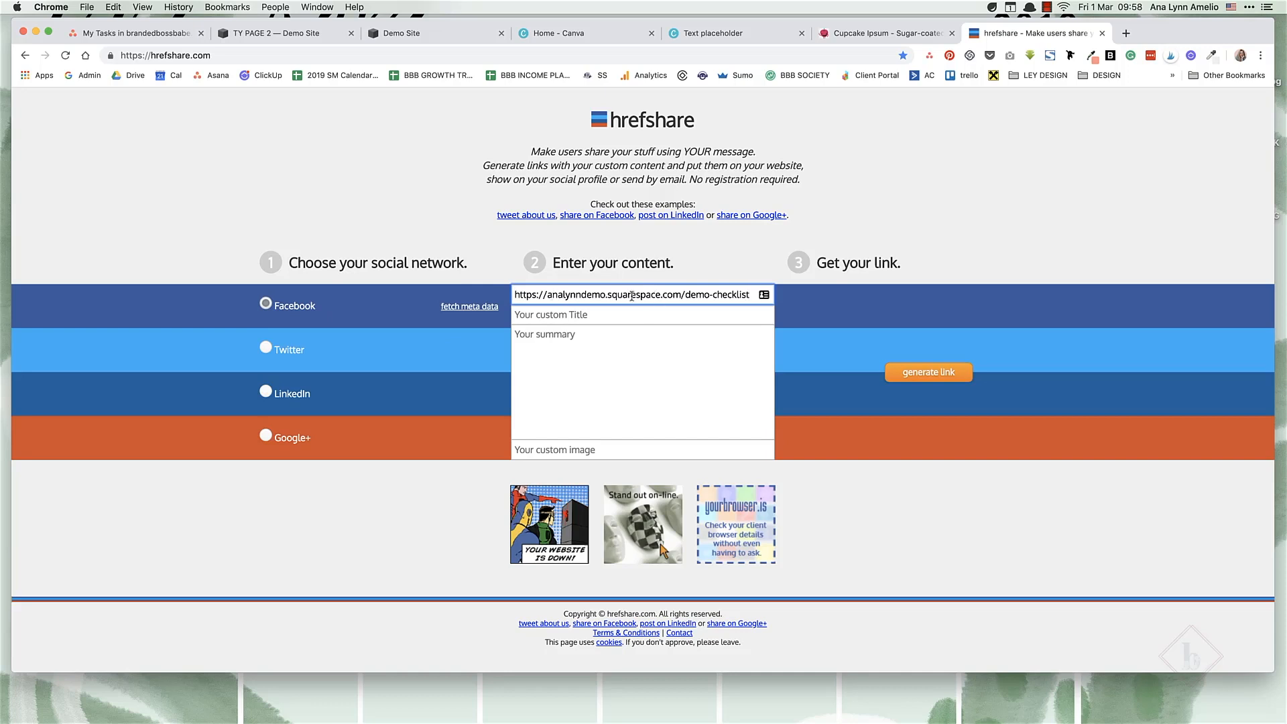
Step: Title the Facebook share "Awesome checklist", summarise it as "Hey, check out this awesome checklist!", and generate and copy the link
left_click(604, 315)
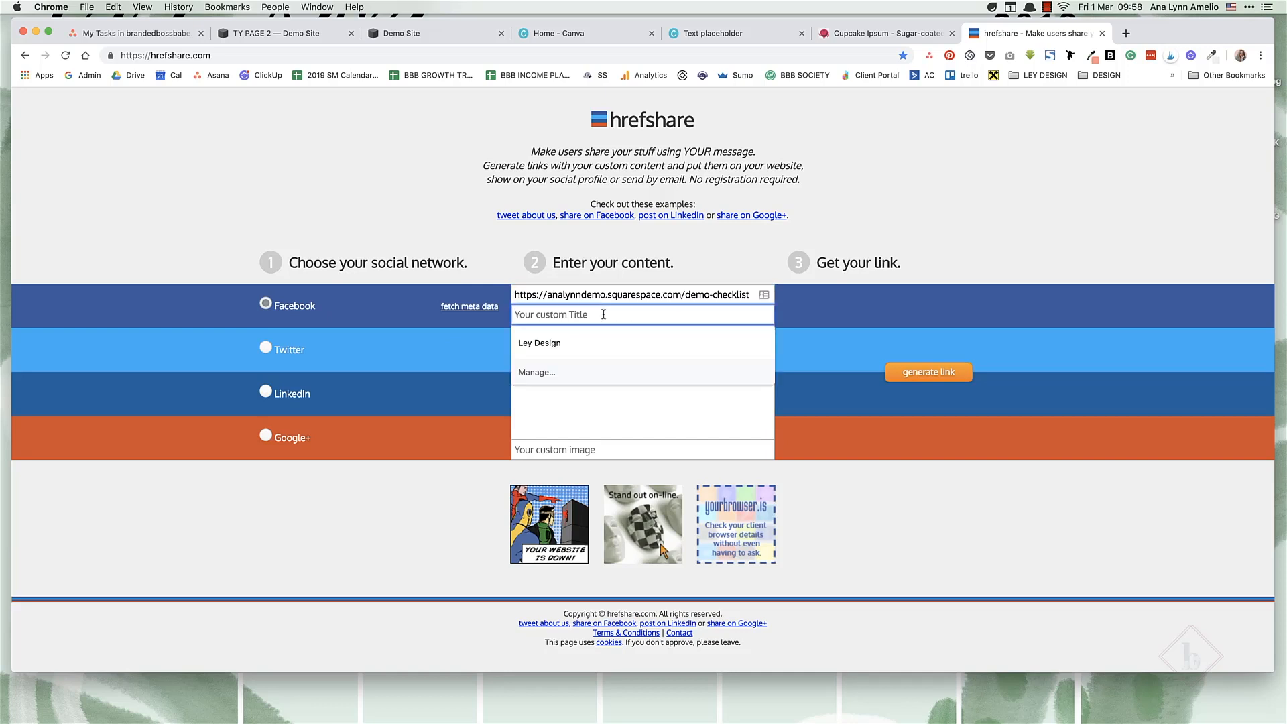
type("Awesome checklist")
left_click(593, 342)
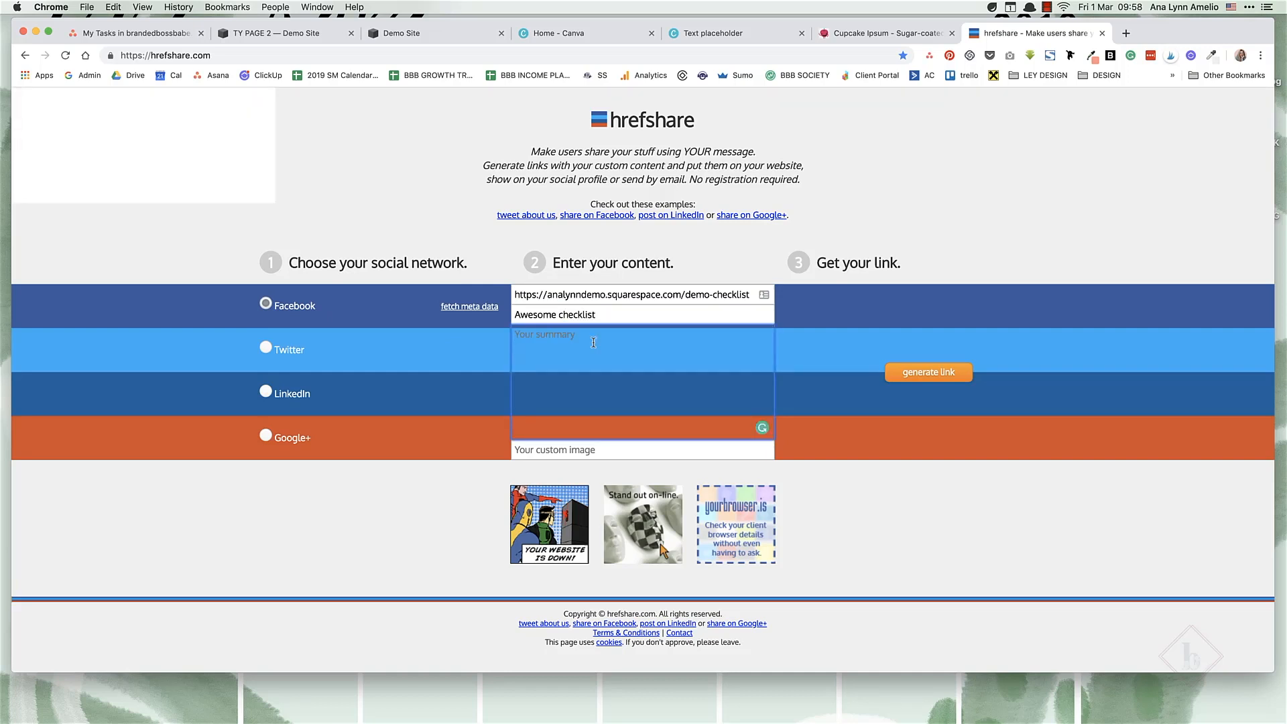
type("Hey, check out t")
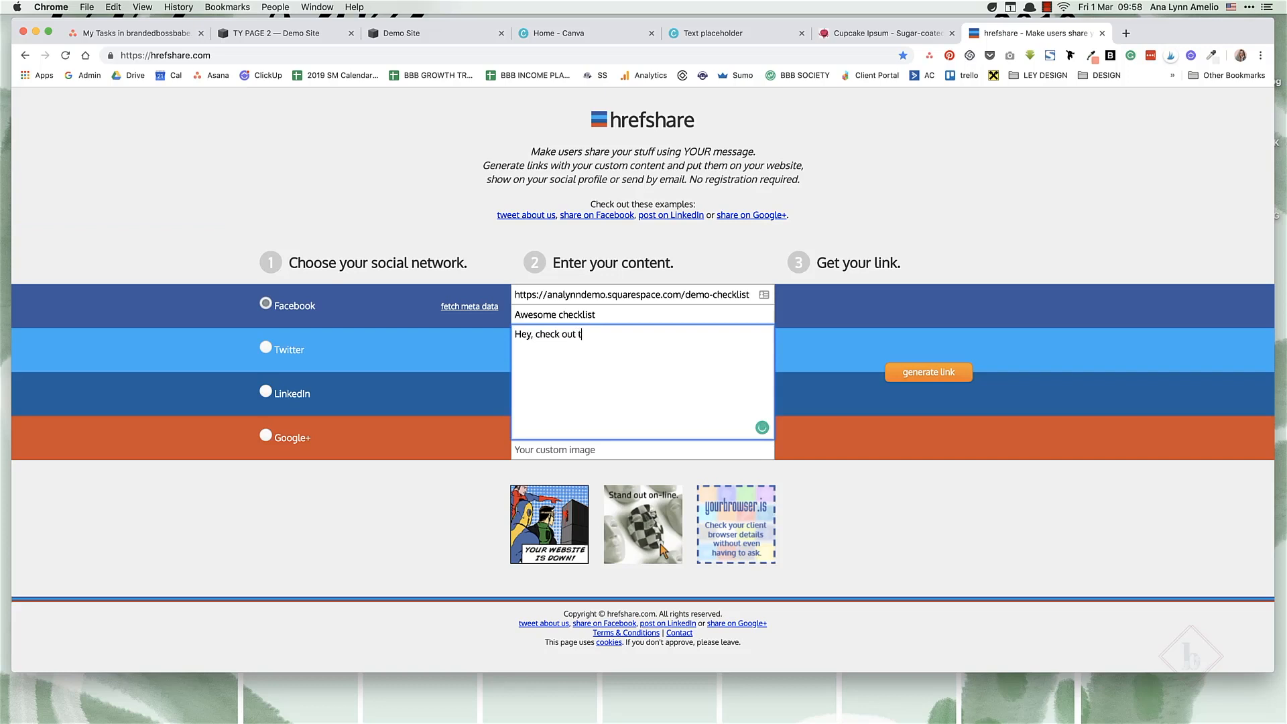
type("wesome checklist!")
left_click(932, 373)
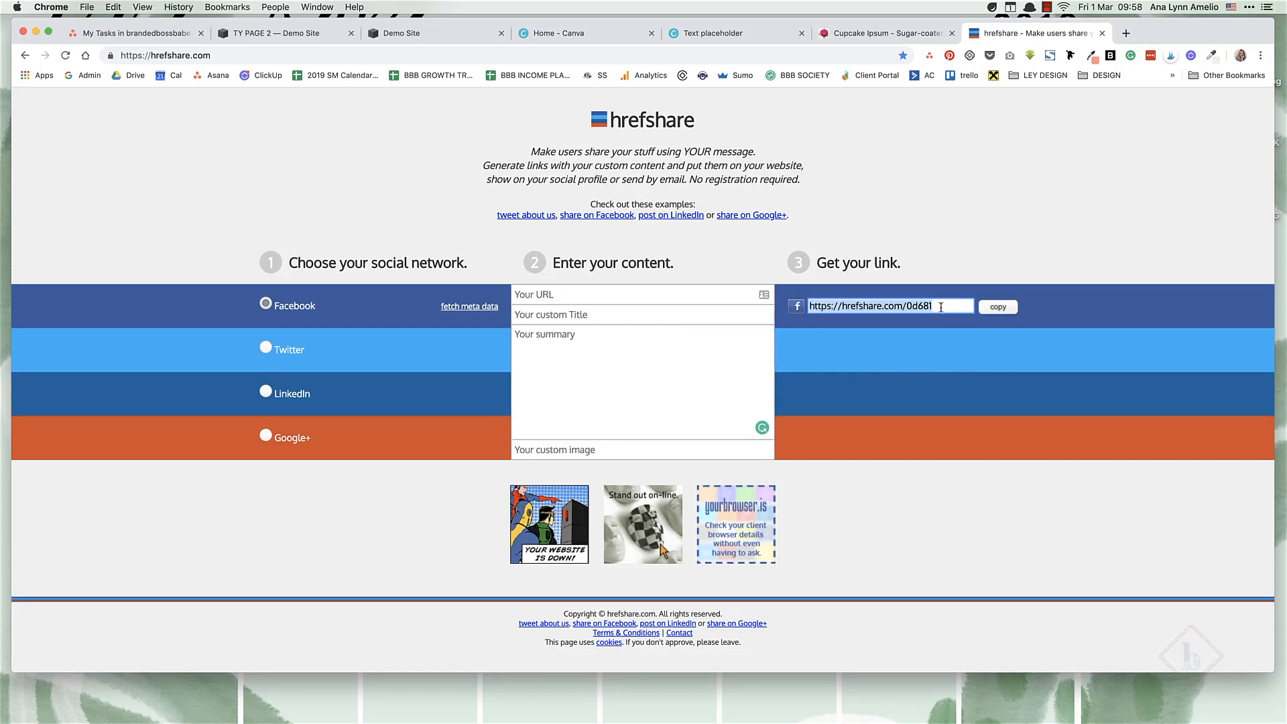
left_click(998, 307)
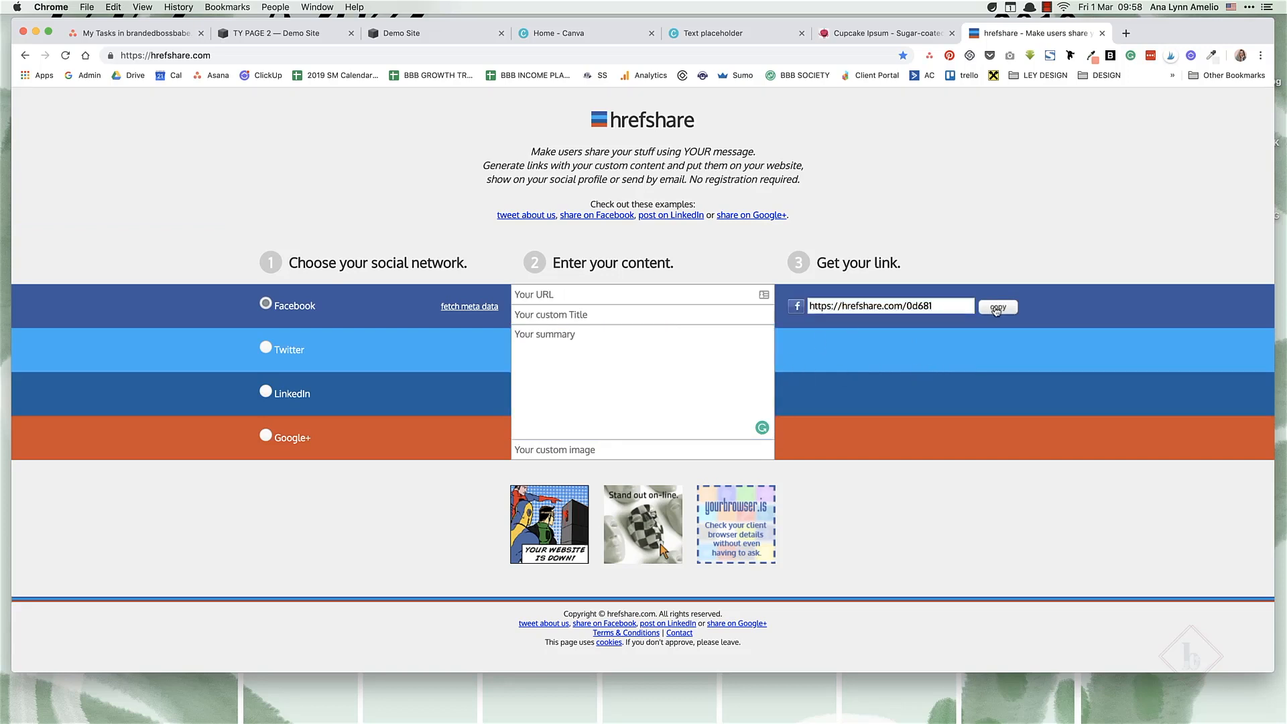
Step: Return to the Squarespace cover page's Action settings and label the first button "SHARE ON FACEBOOK"
left_click(276, 37)
left_click_drag(91, 317, 2, 319)
type("SHARE O")
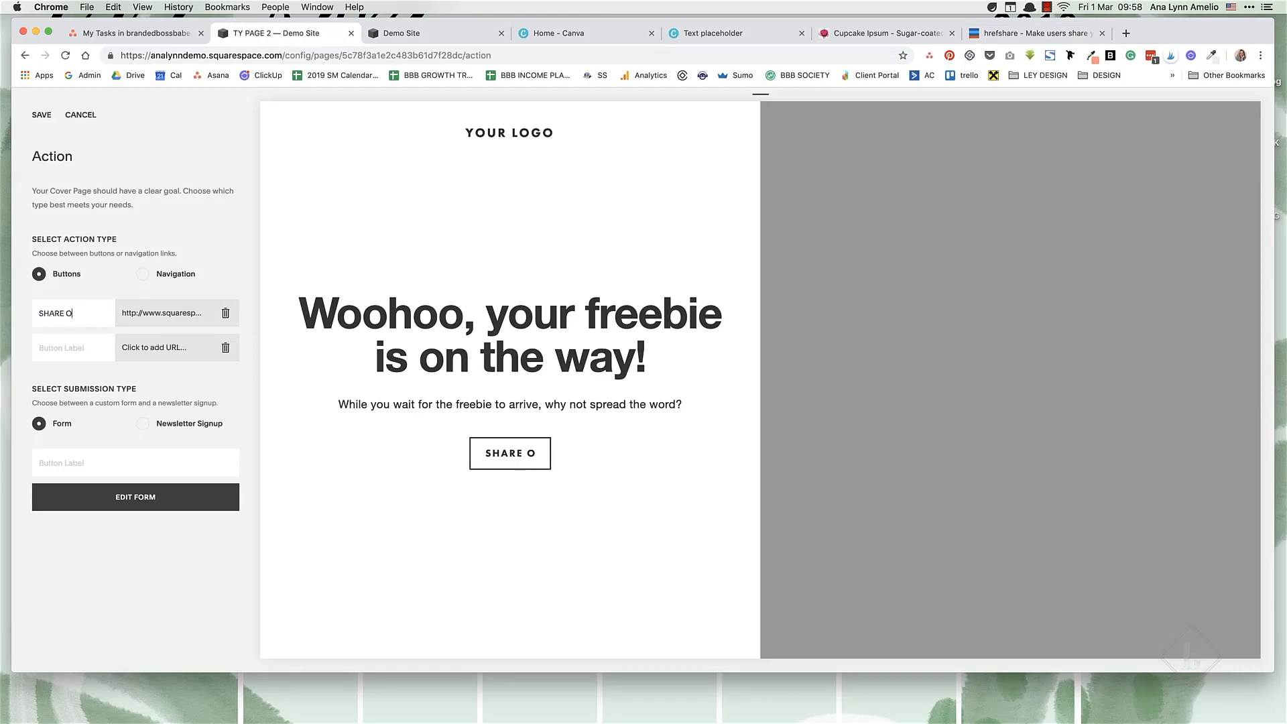
type("N FACEBOOK")
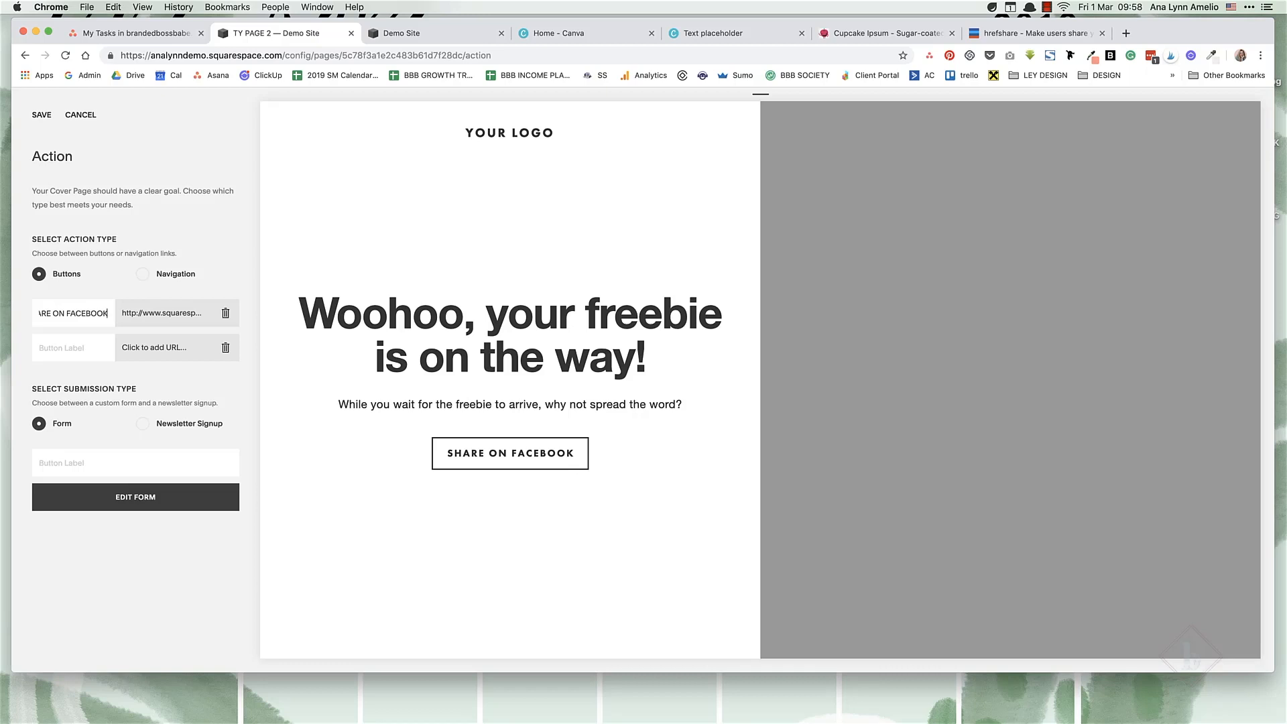
left_click(162, 313)
key("super+a")
key("super+v")
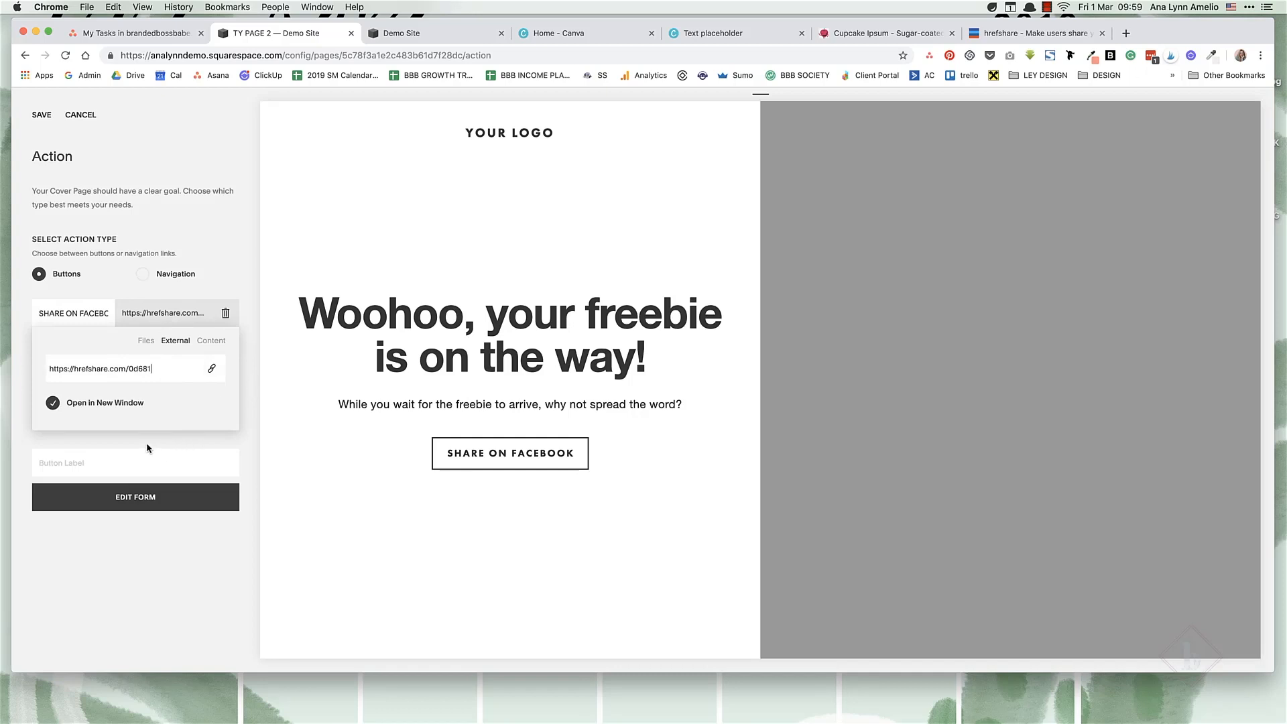
left_click(57, 407)
left_click(55, 406)
left_click(170, 446)
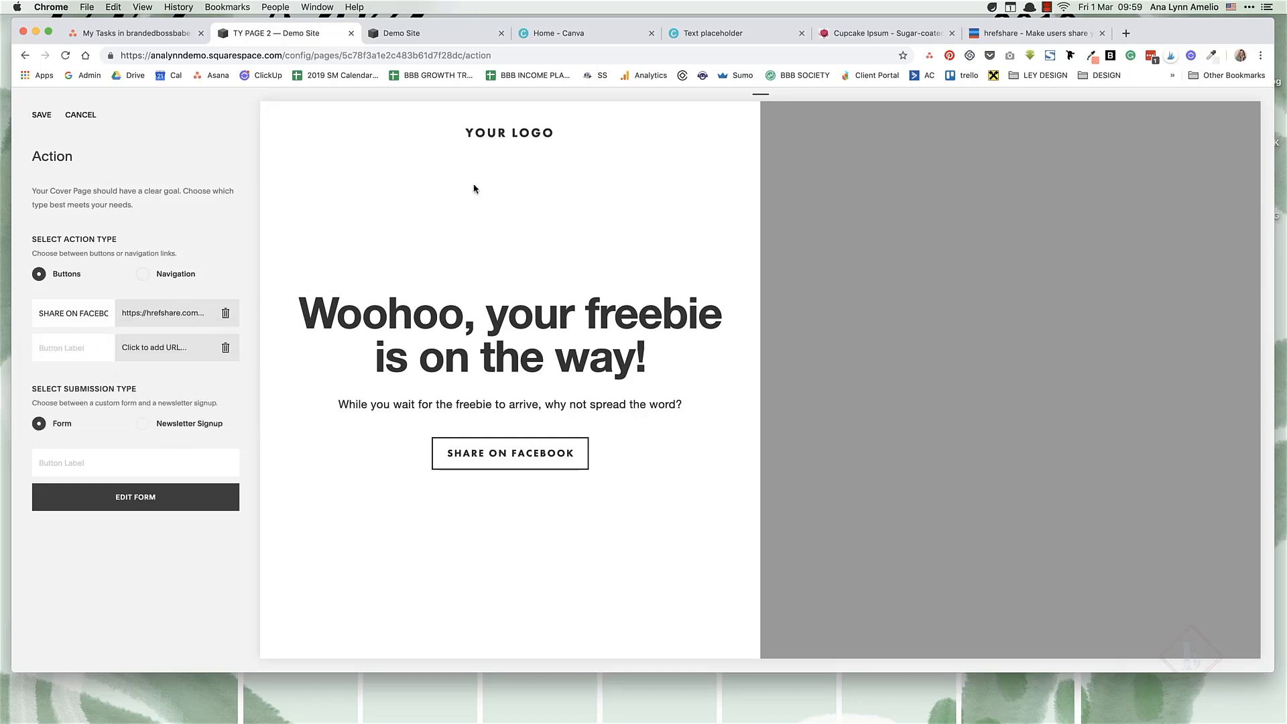
Step: In hrefshare, generate and copy a Twitter link reading "Hey check out this checklist by", followed by the creator's handle and the demo-checklist URL
left_click(991, 36)
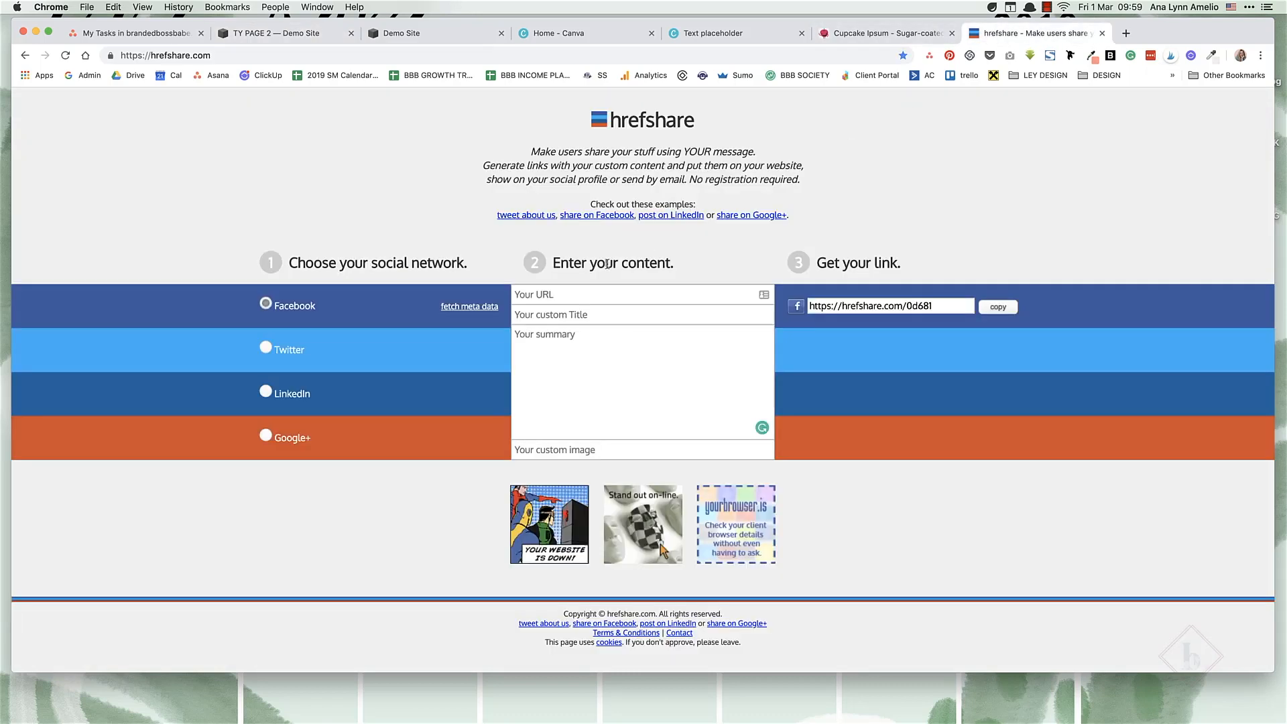
left_click(297, 354)
type("Hey check out this checklist by @anaamelio")
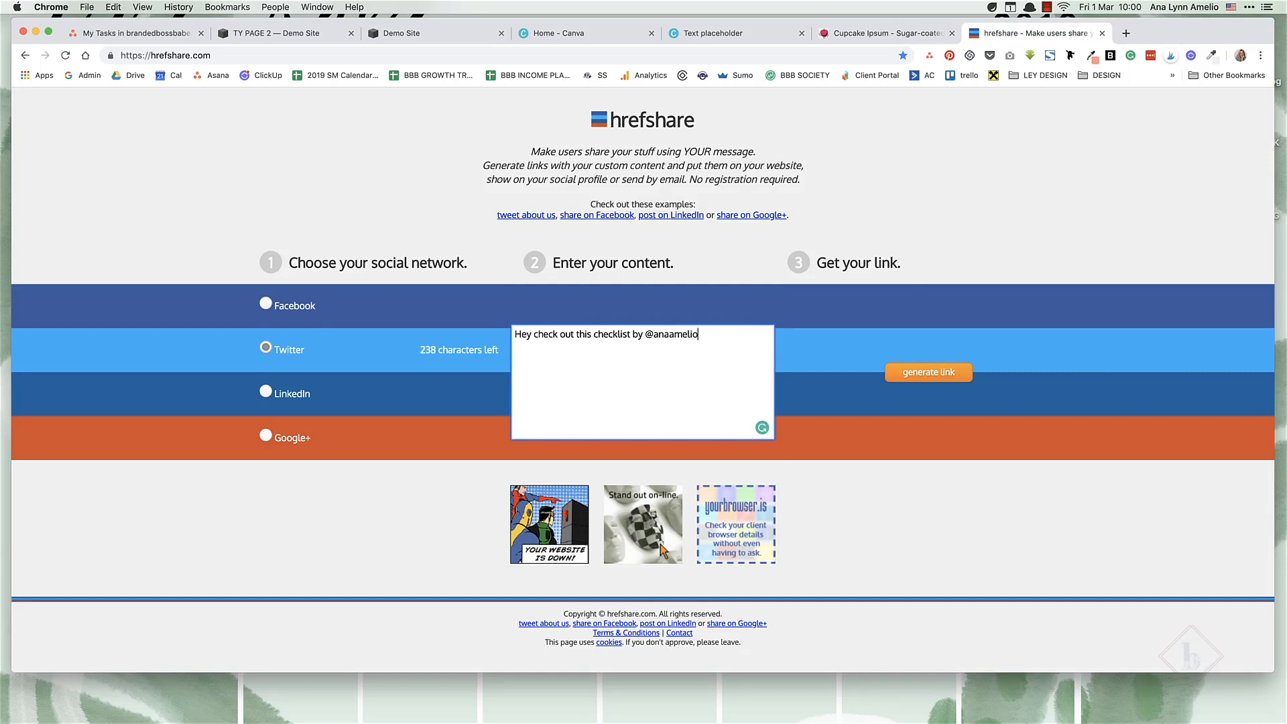
key("alt+super+c")
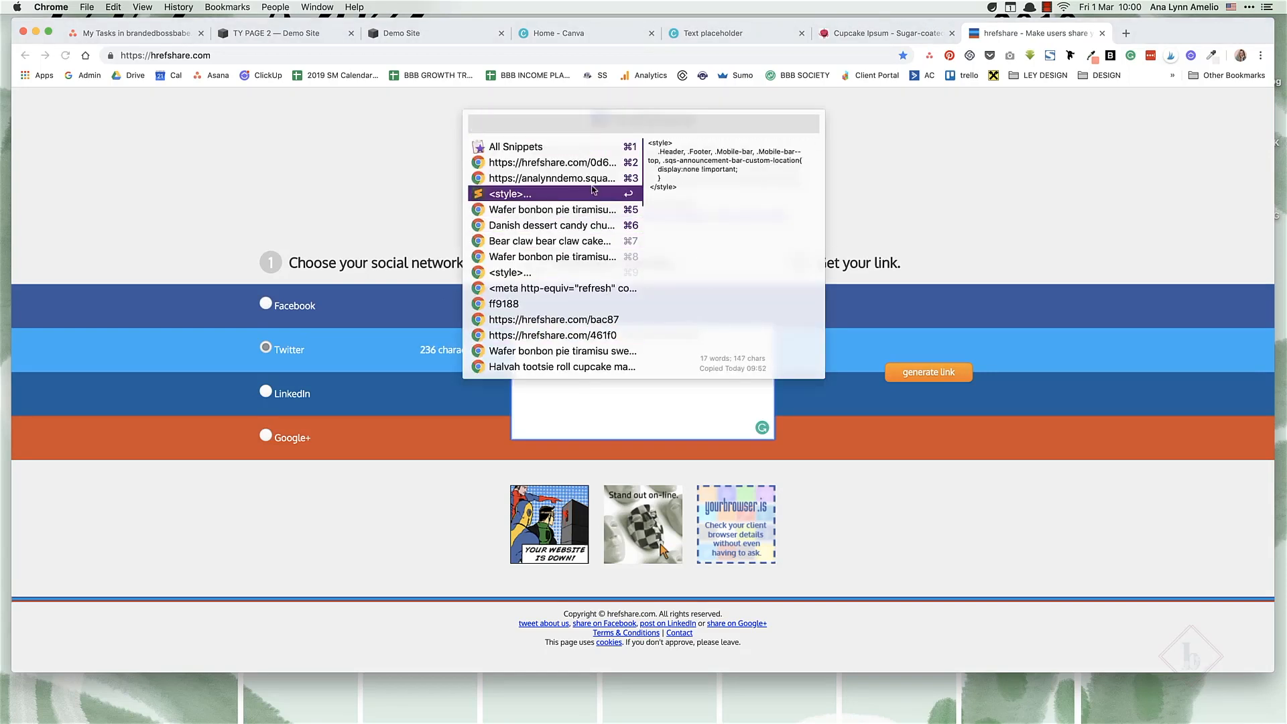
left_click(595, 179)
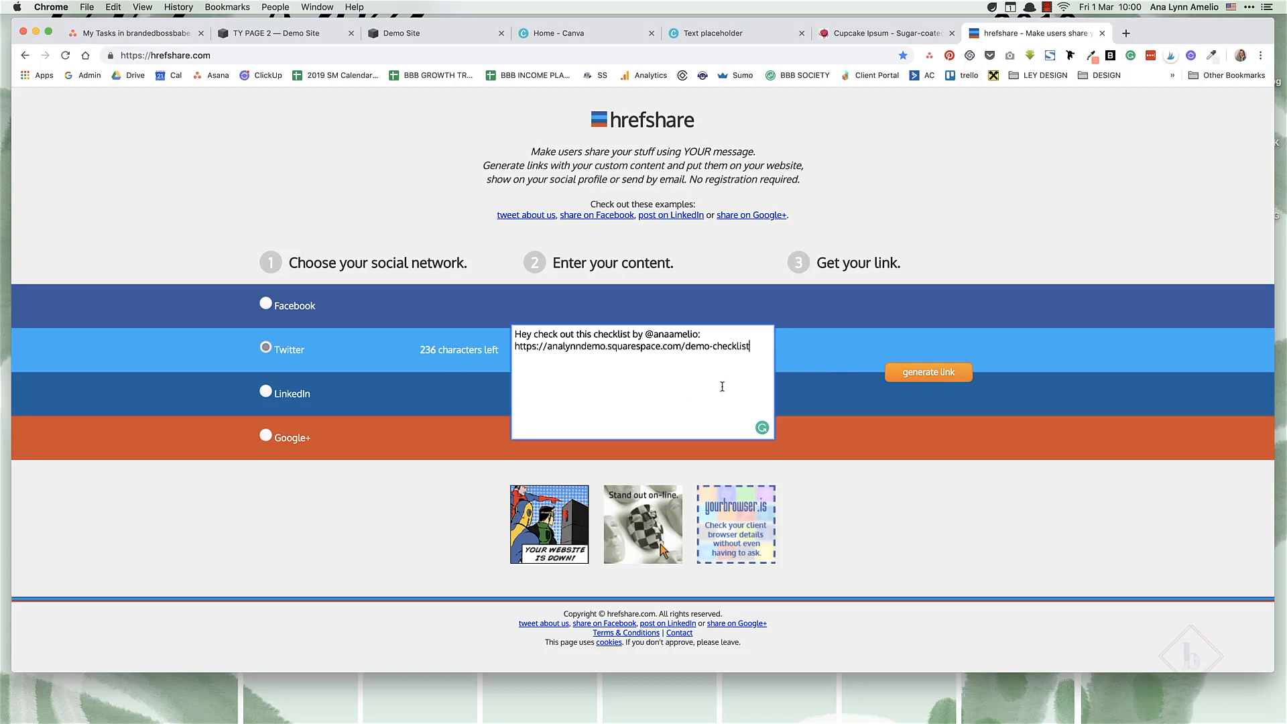
left_click(928, 373)
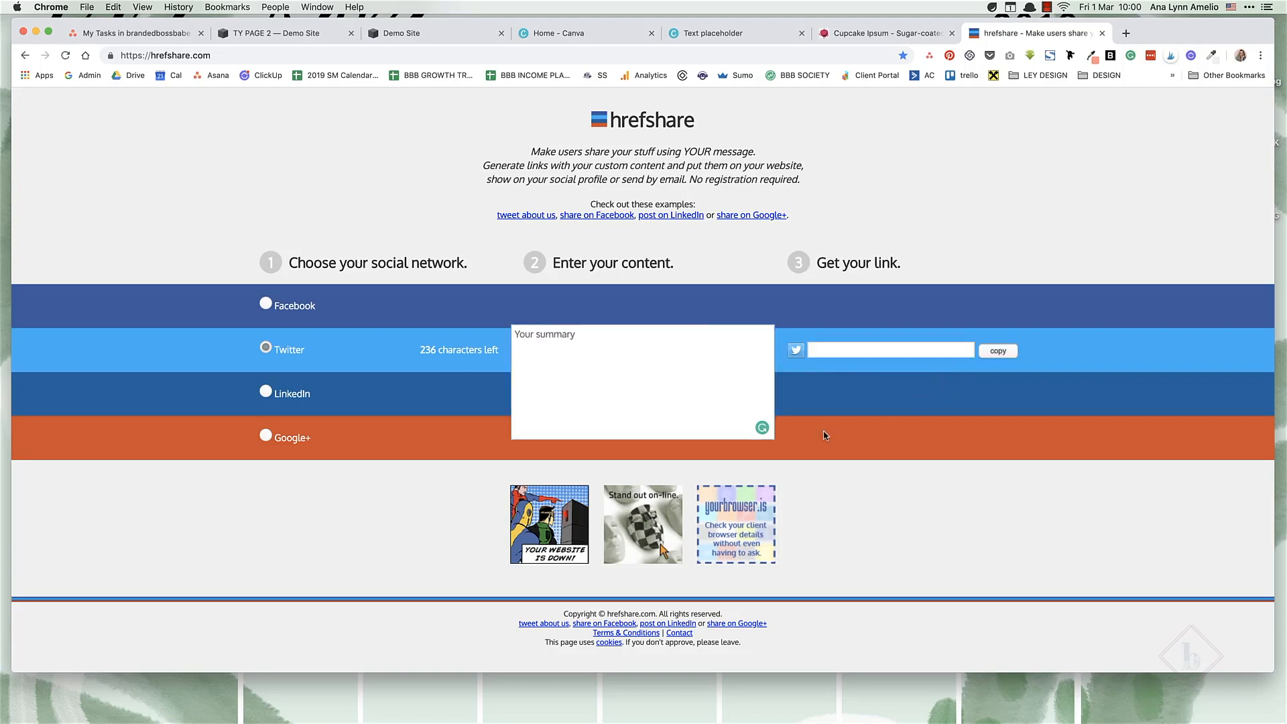
left_click(998, 360)
Step: Back in Squarespace, label the second button "SHARE ON TWITTER", link it to the copied hrefshare URL and save the action settings
left_click(305, 34)
type("SHARE ON TWITTER")
left_click(161, 347)
key("super+v")
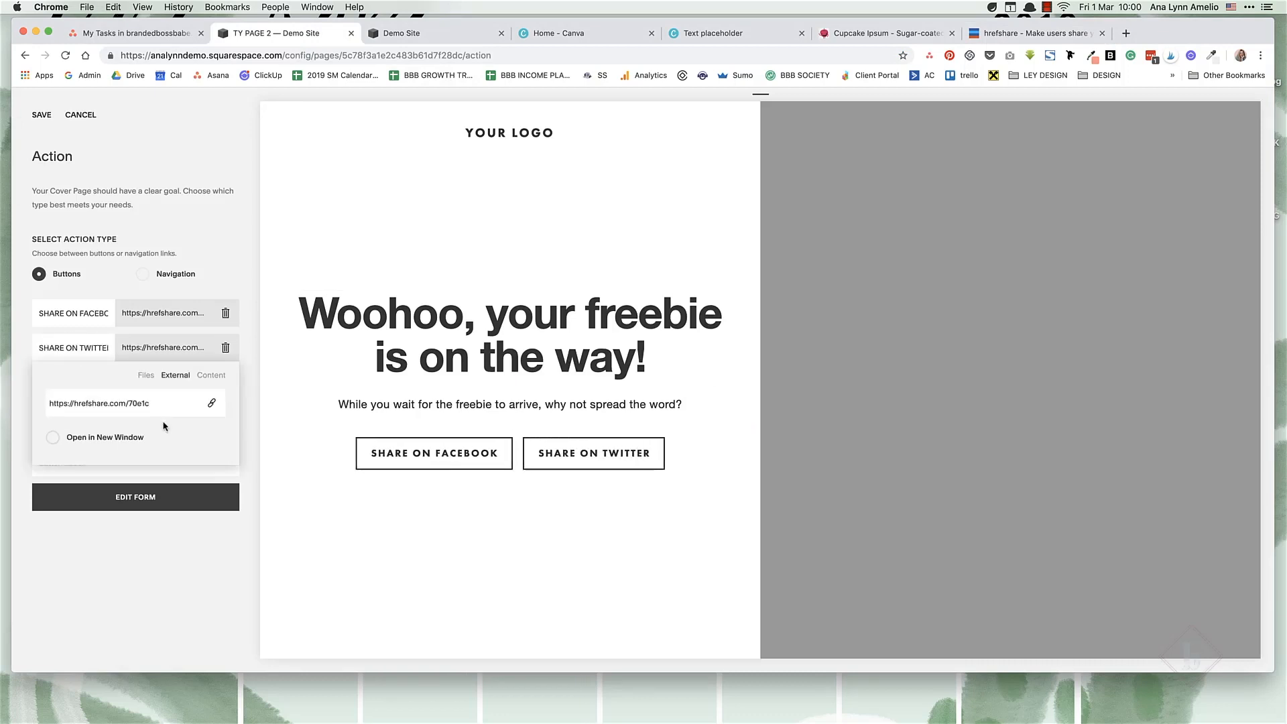
left_click(166, 497)
left_click(169, 351)
left_click(164, 474)
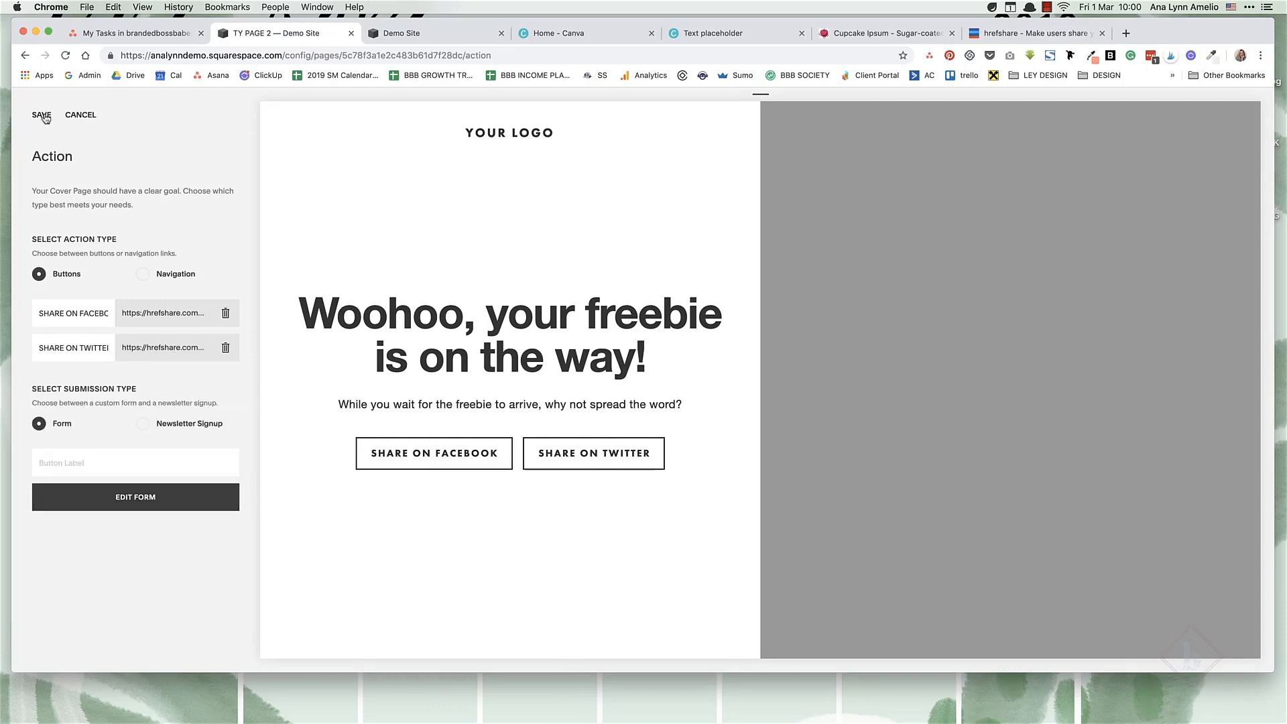
left_click(43, 115)
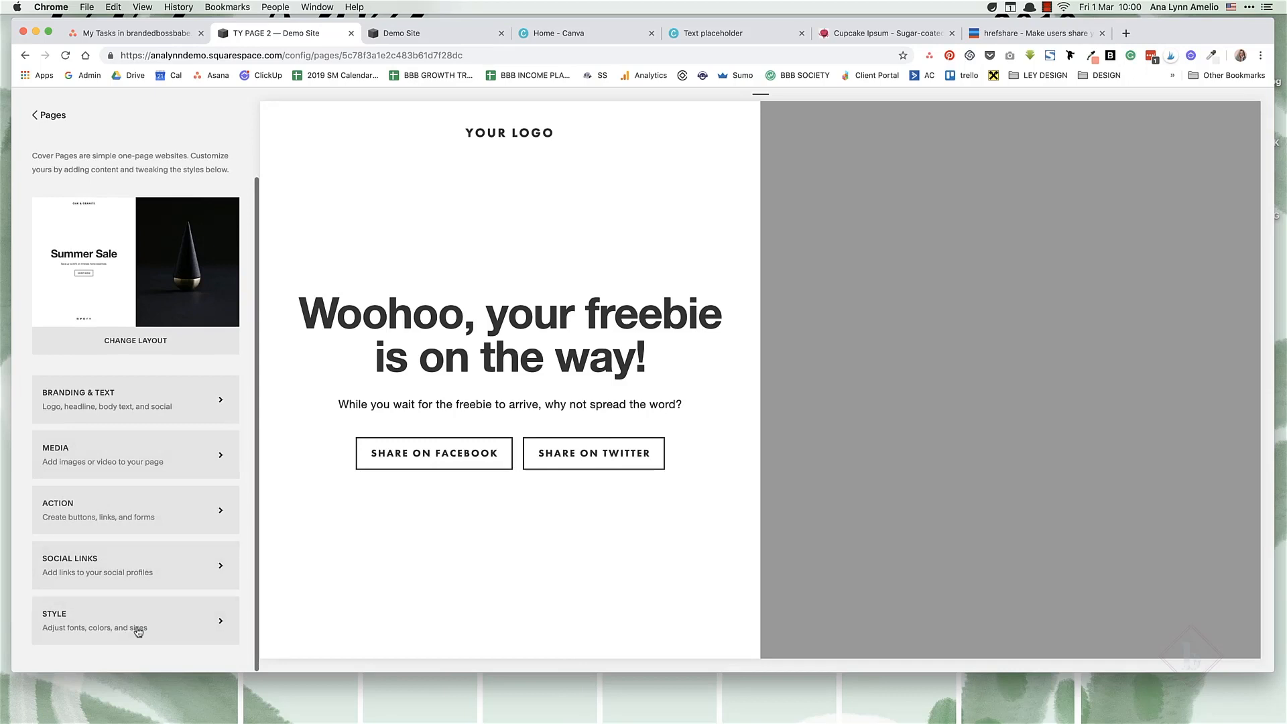
Step: Review the cover page's style options for positioning, fonts, colours and buttons
left_click(196, 629)
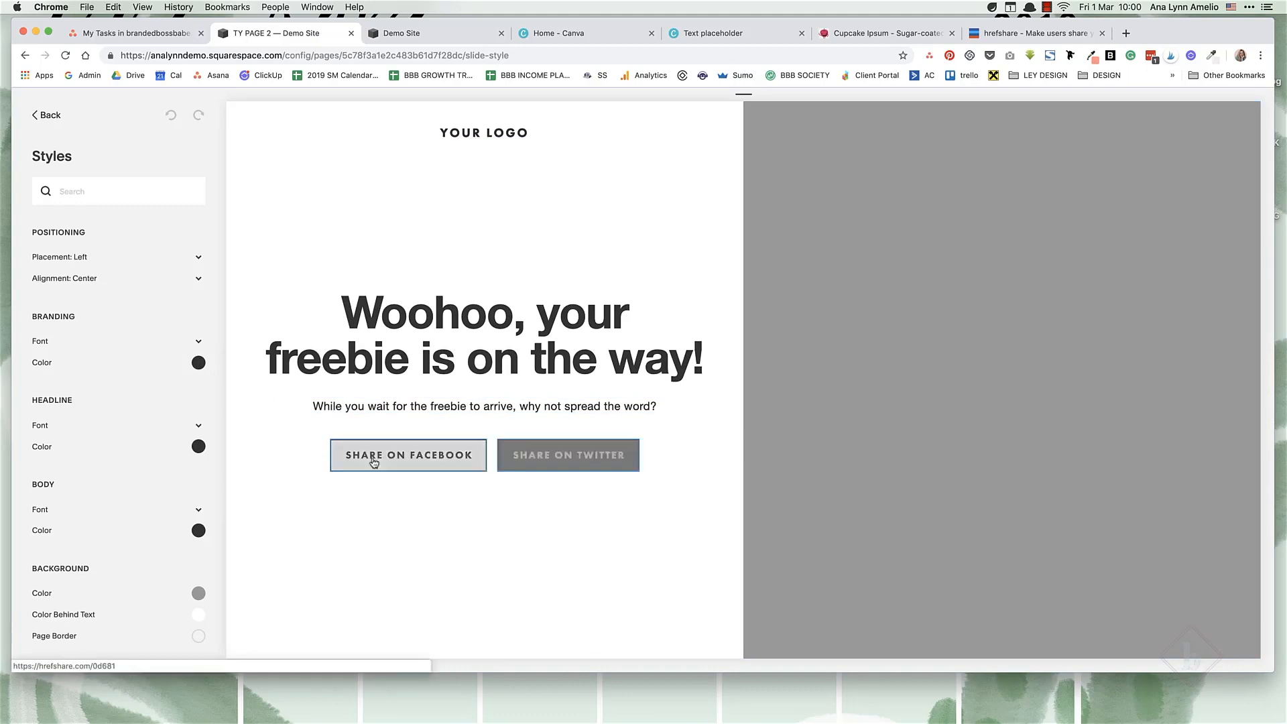
scroll(98, 483, "down", 5)
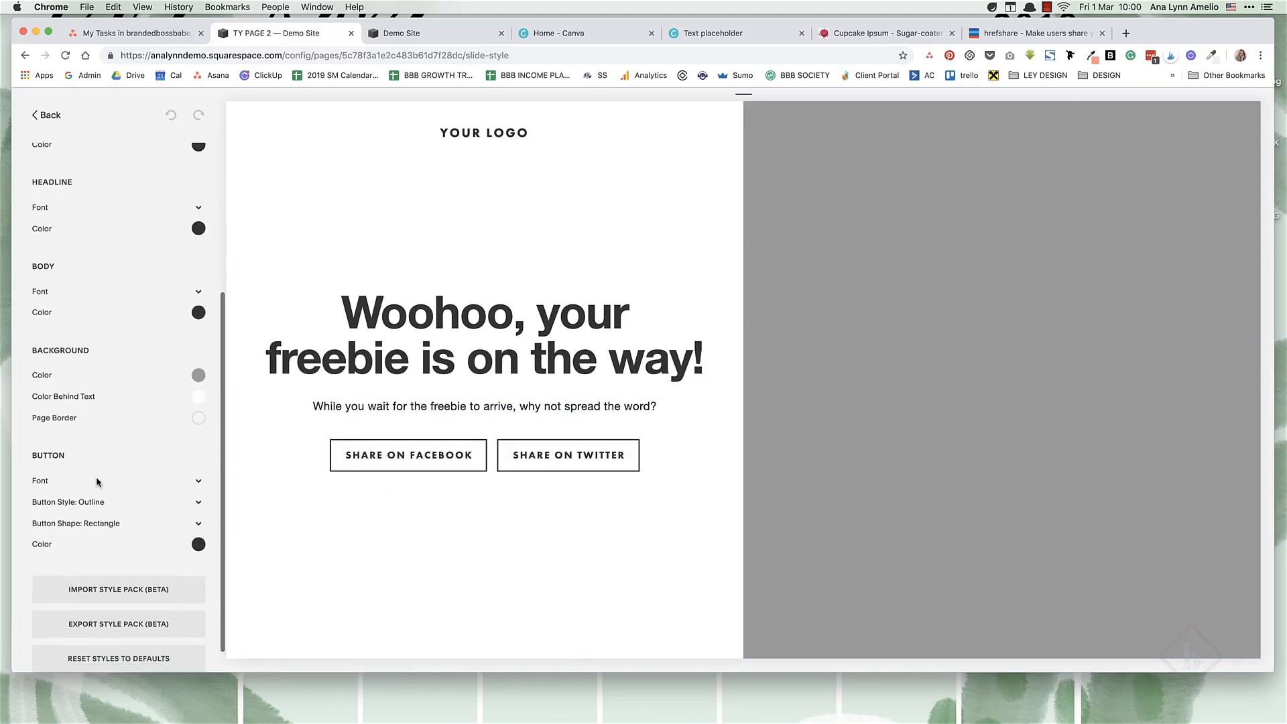
scroll(99, 462, "up", 10)
left_click(35, 116)
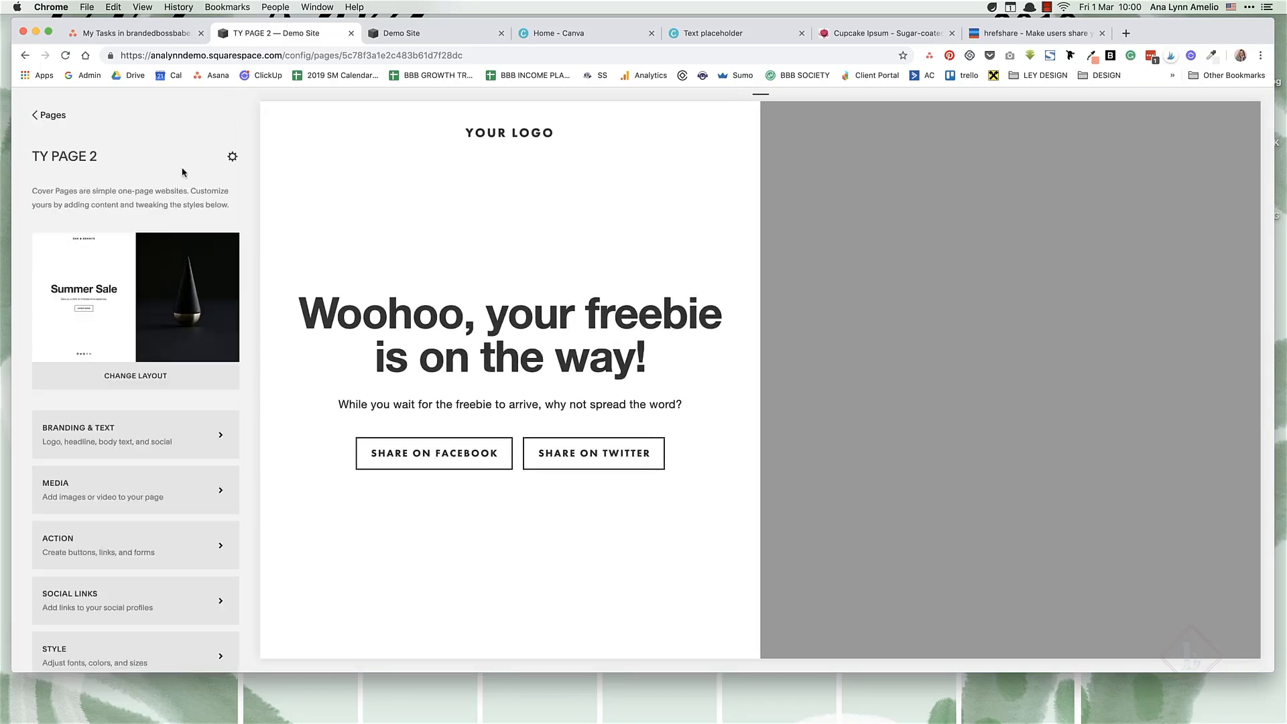
Step: Copy the URL slug ty-page-2 from the cover page's settings and save them
left_click(233, 157)
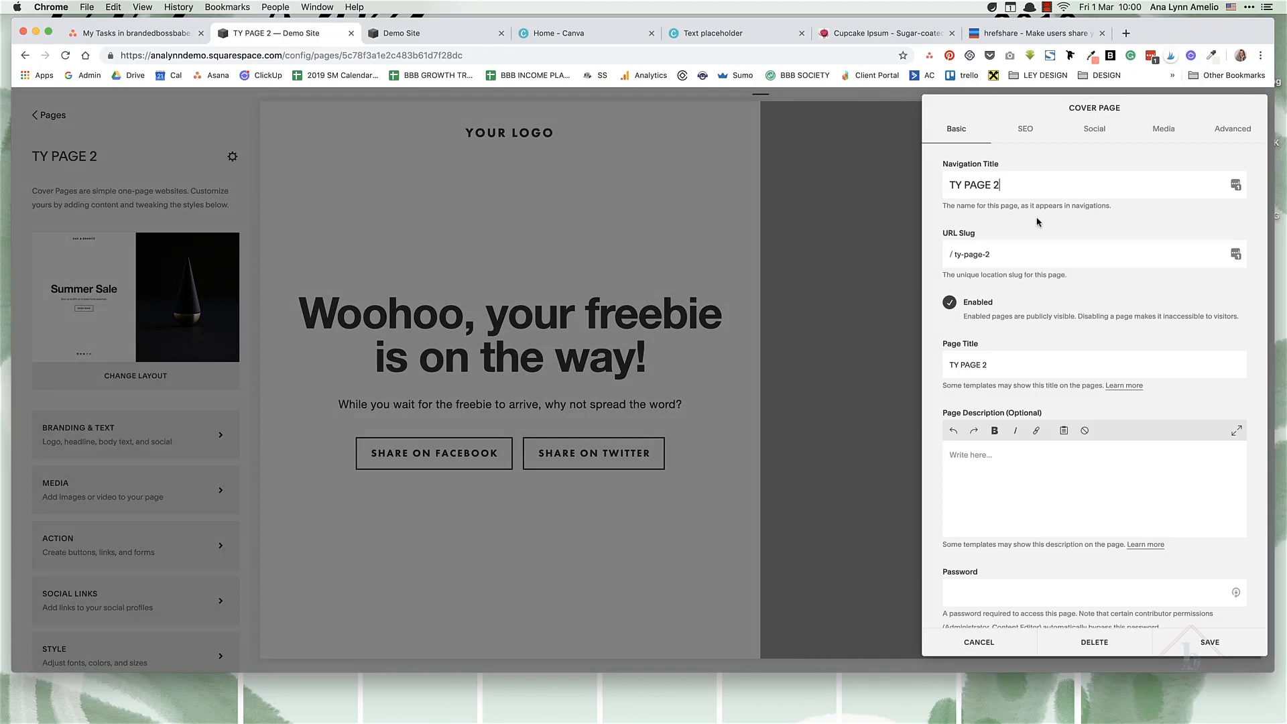
left_click_drag(998, 254, 929, 257)
left_click(1210, 642)
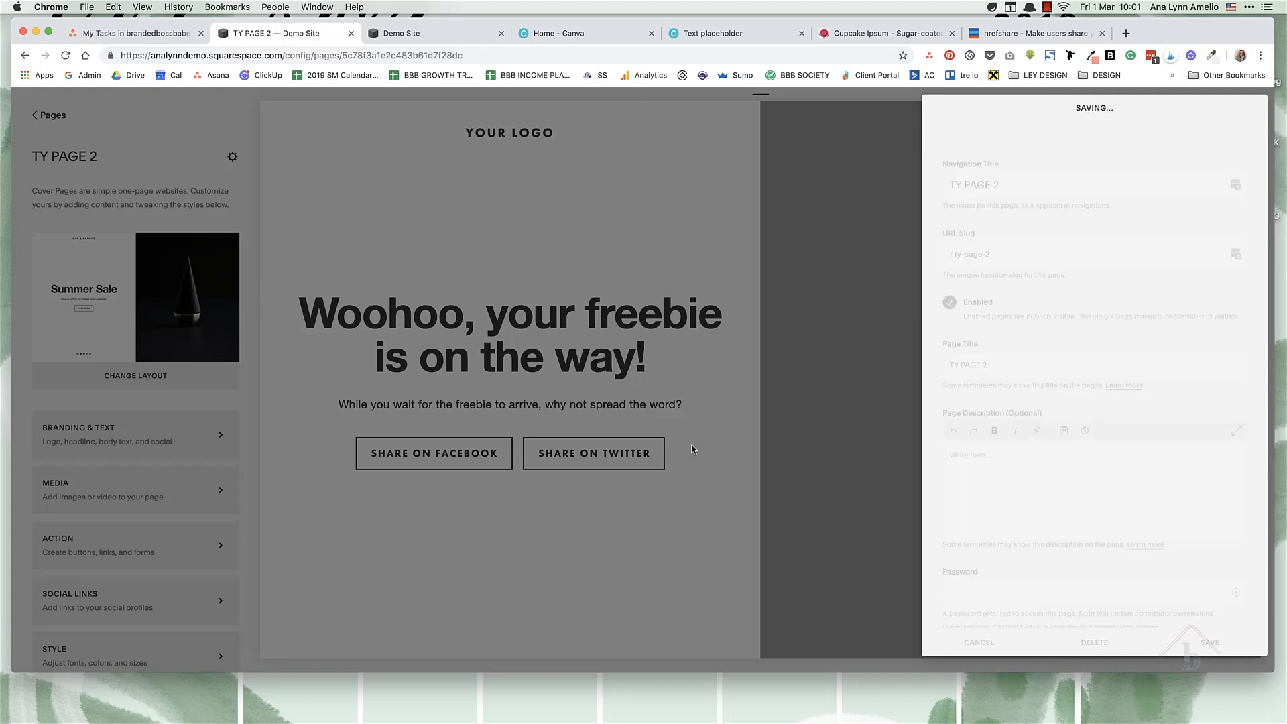
Step: Edit the newsletter block on the demo landing page and open its Post-Submit HTML for editing
left_click(35, 115)
scroll(110, 540, "down", 5)
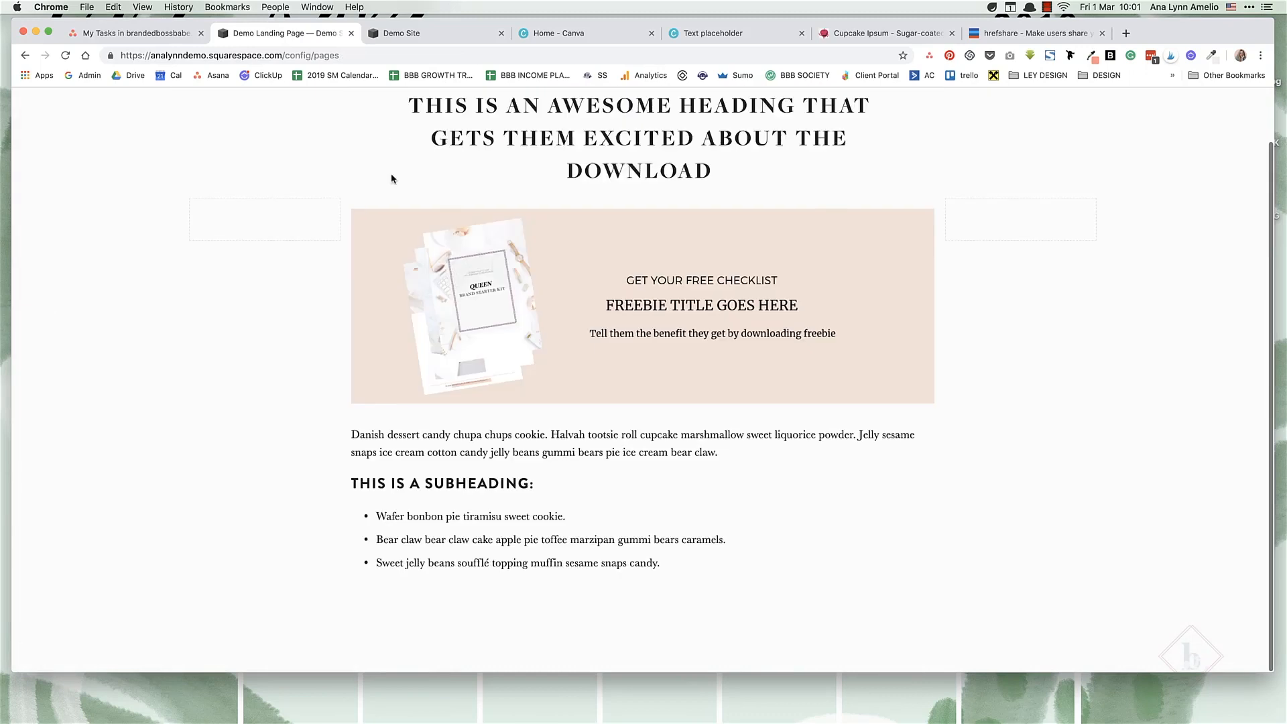
scroll(472, 540, "down", 3)
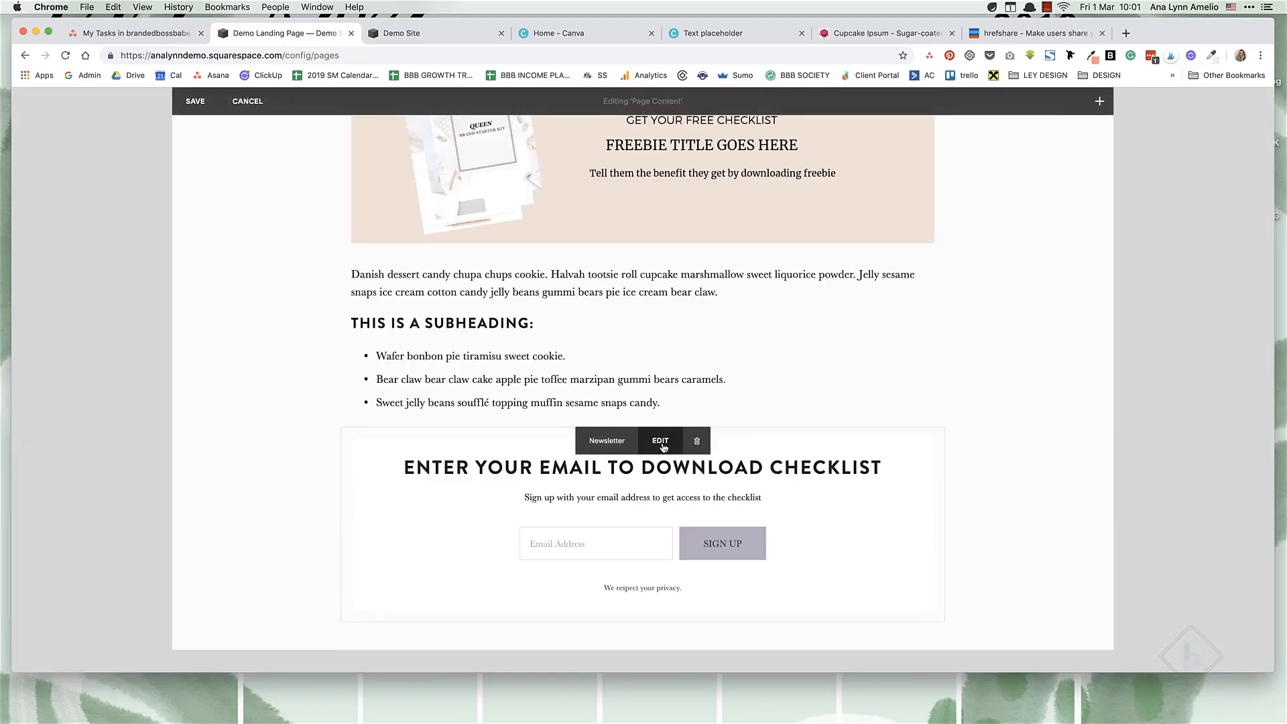
left_click(660, 443)
left_click(1188, 282)
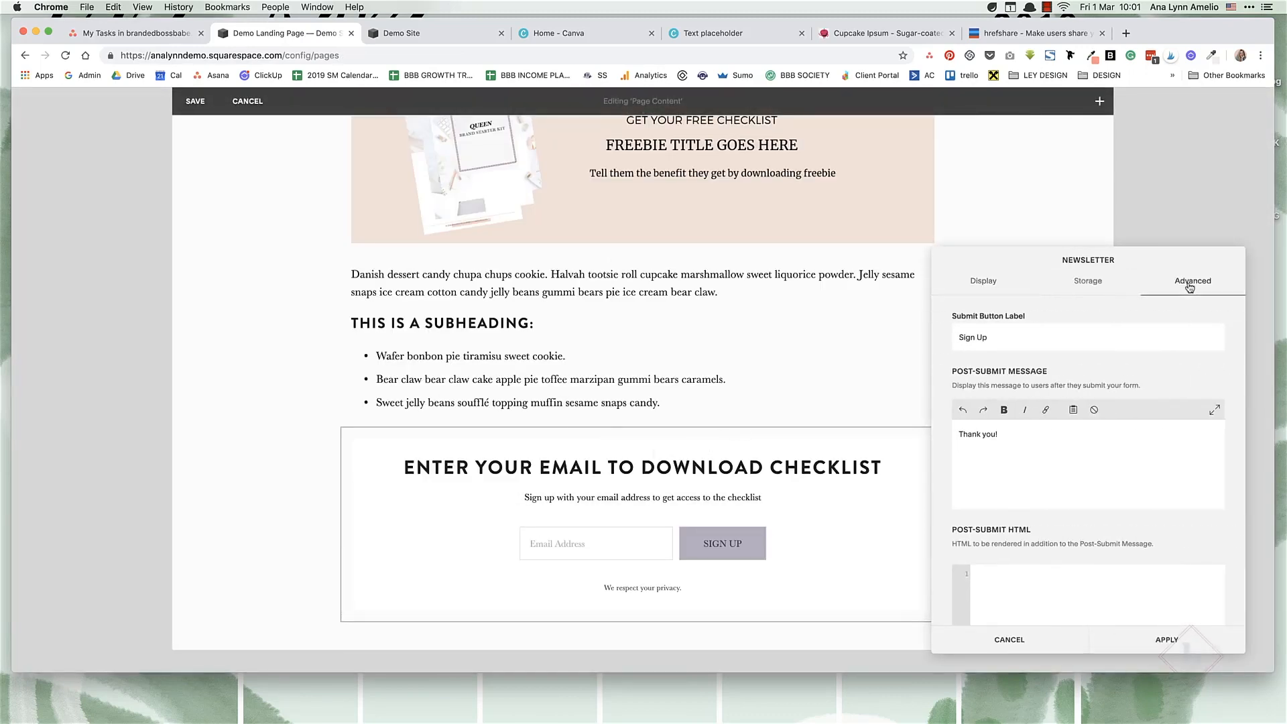
scroll(1061, 496, "down", 1)
left_click(1027, 582)
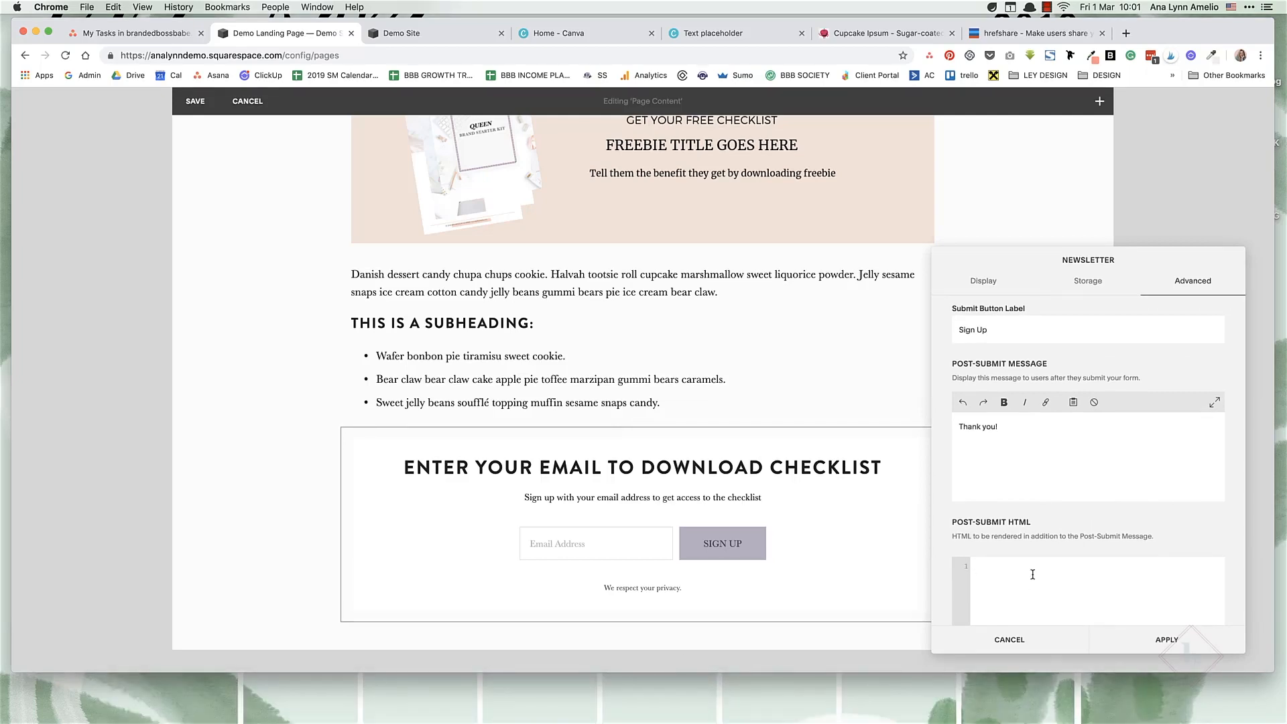
mouse_move(776, 716)
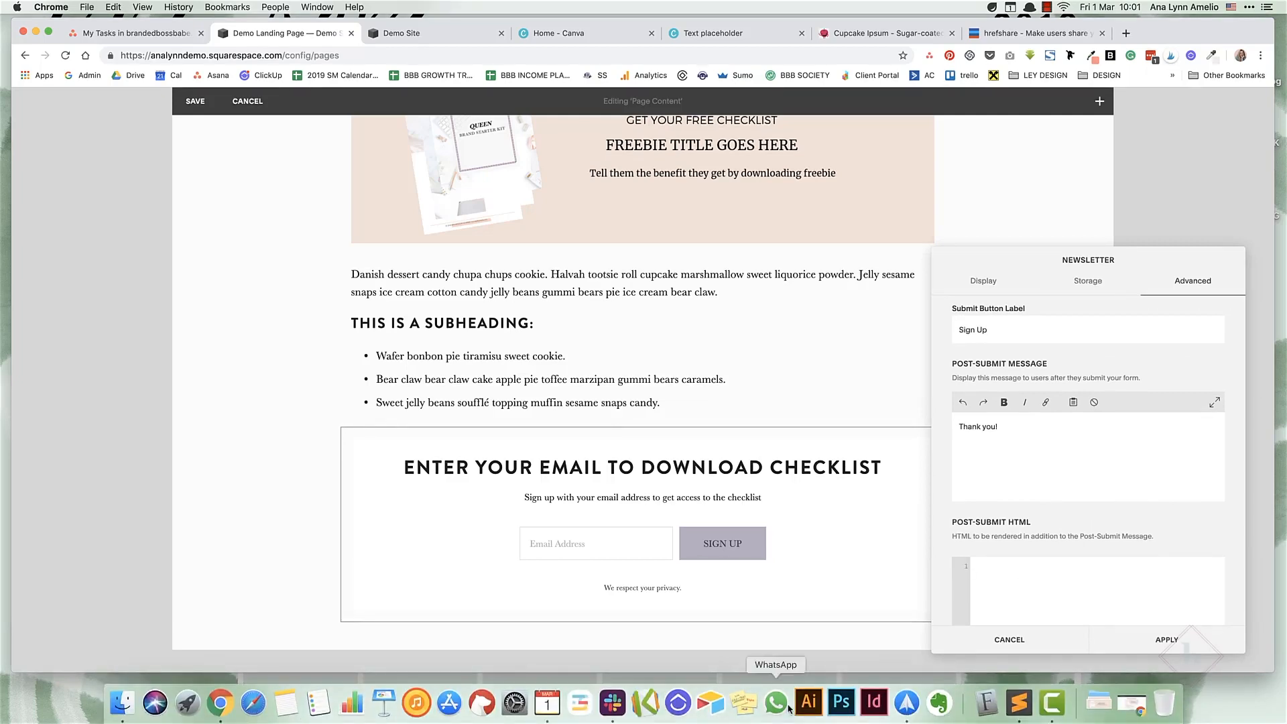
left_click(1018, 703)
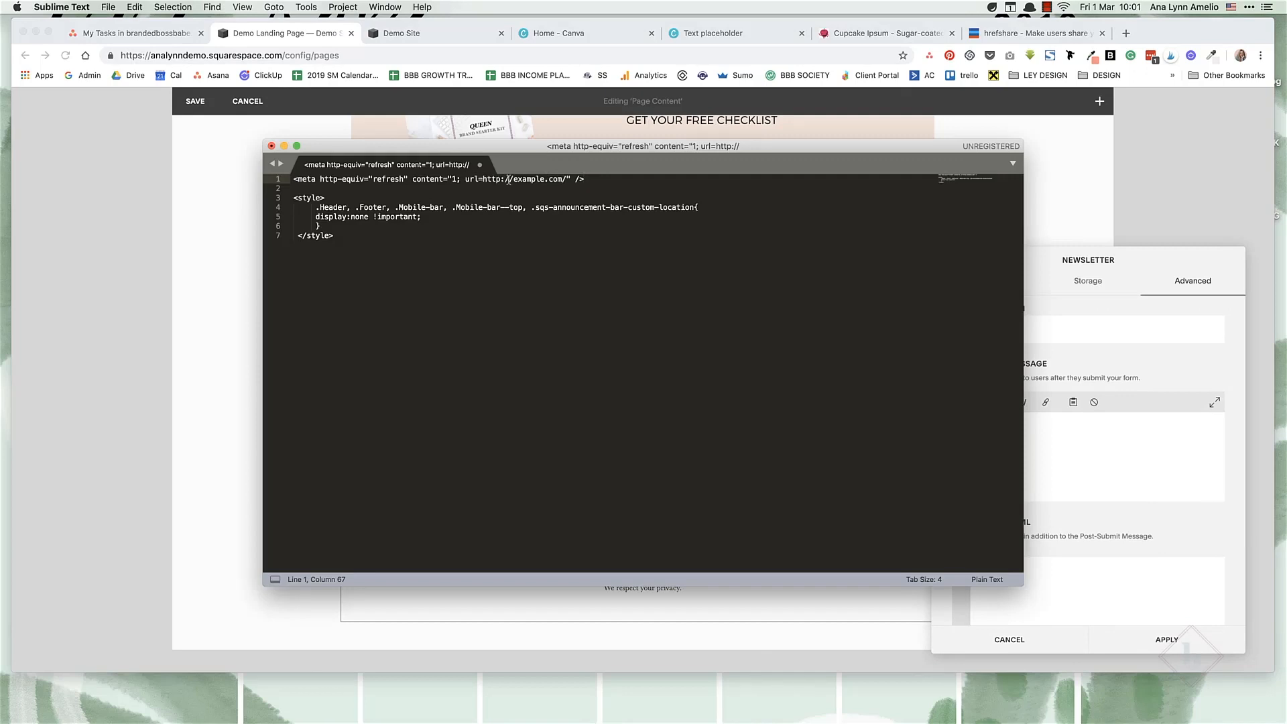
type("s")
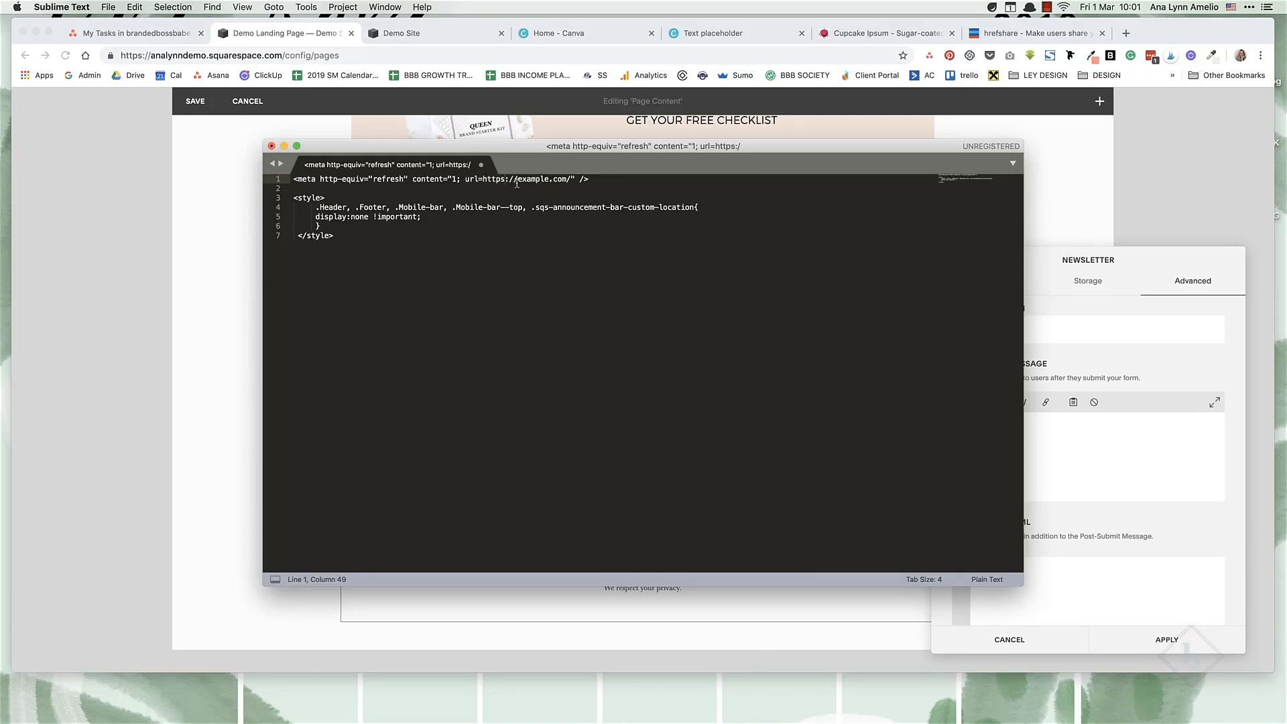
left_click_drag(517, 182, 554, 179)
type("analynndemo.squarespace.")
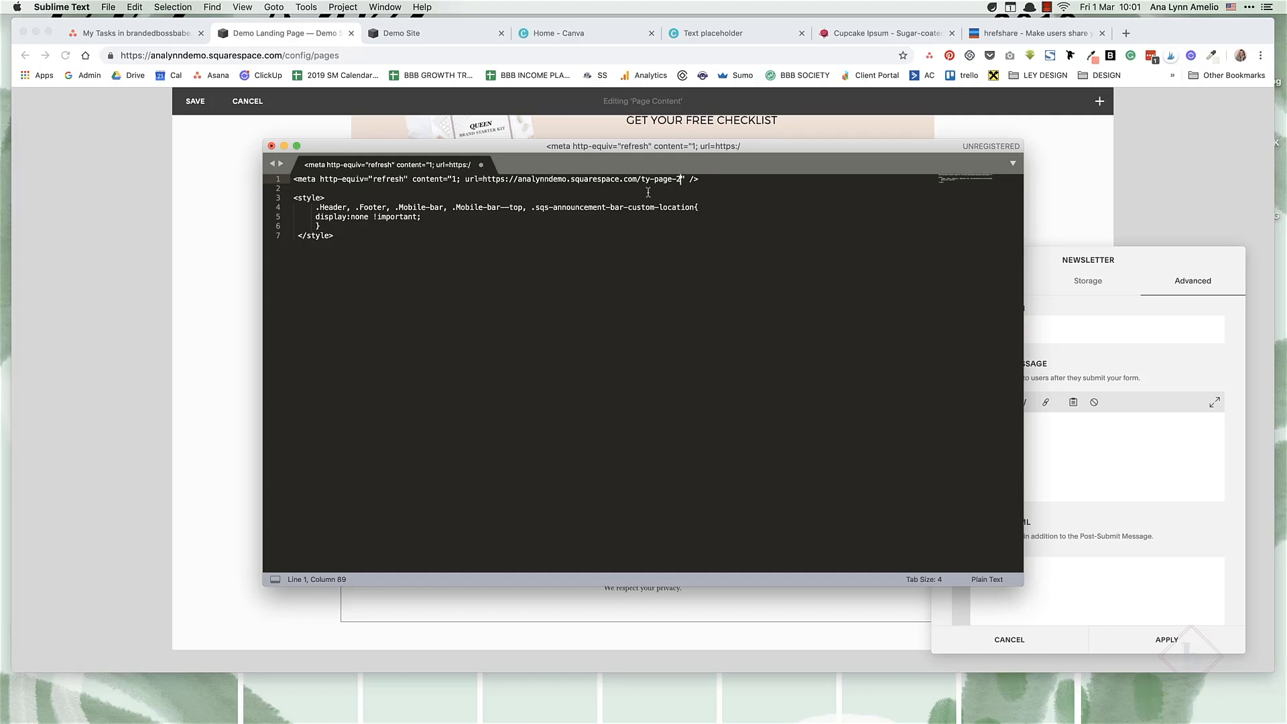
left_click_drag(702, 179, 285, 167)
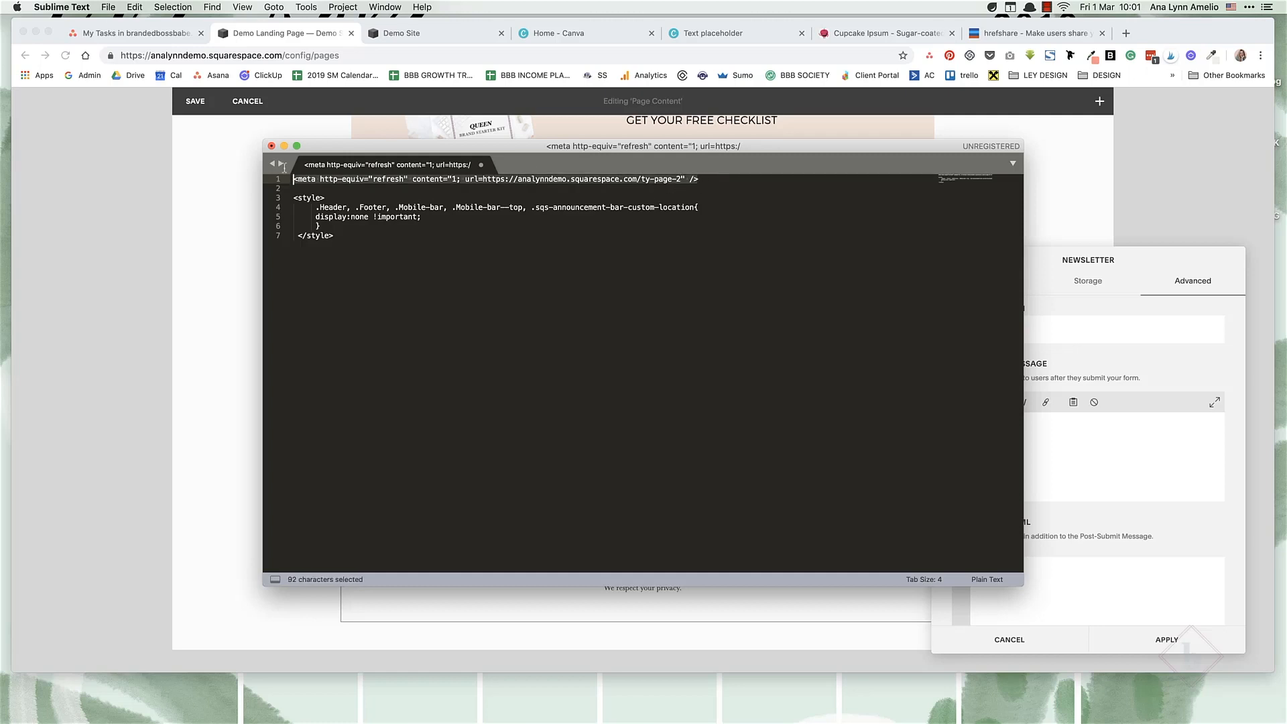
key("super+c")
Step: Insert the copied meta refresh line as the newsletter block's Post-Submit HTML, apply it and save the landing page
left_click(1096, 440)
left_click(1096, 571)
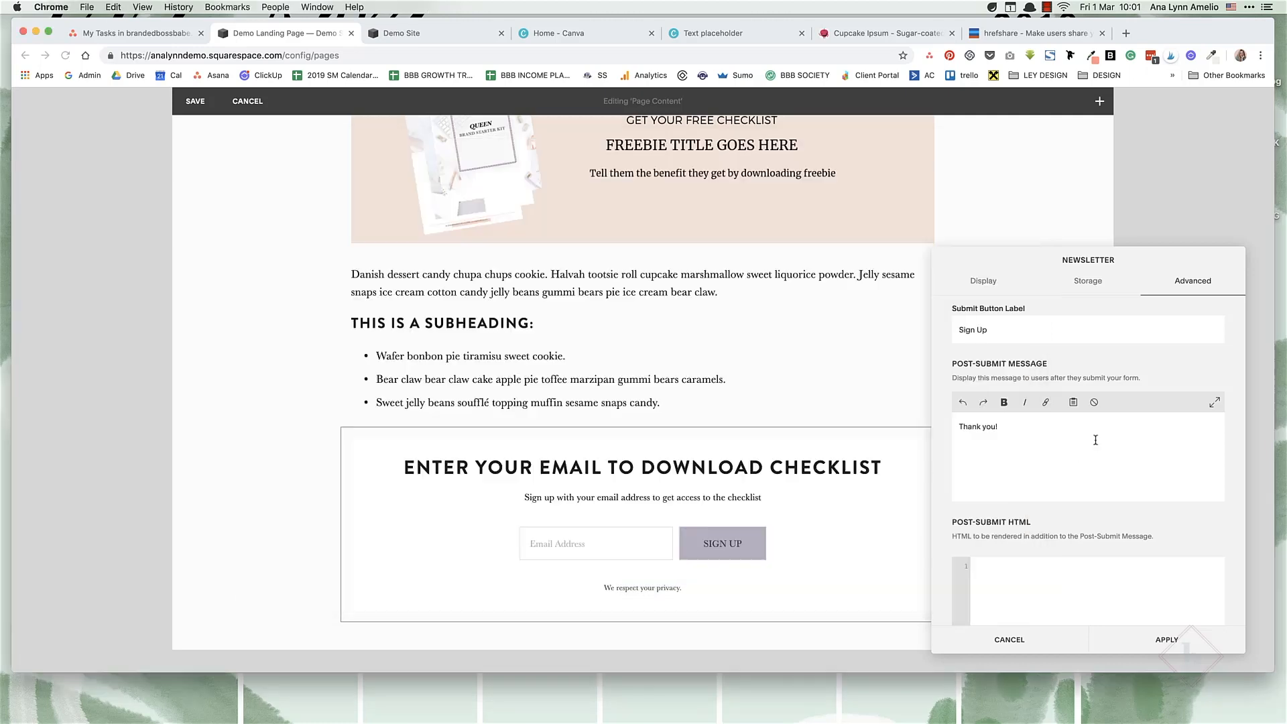
key("super+v")
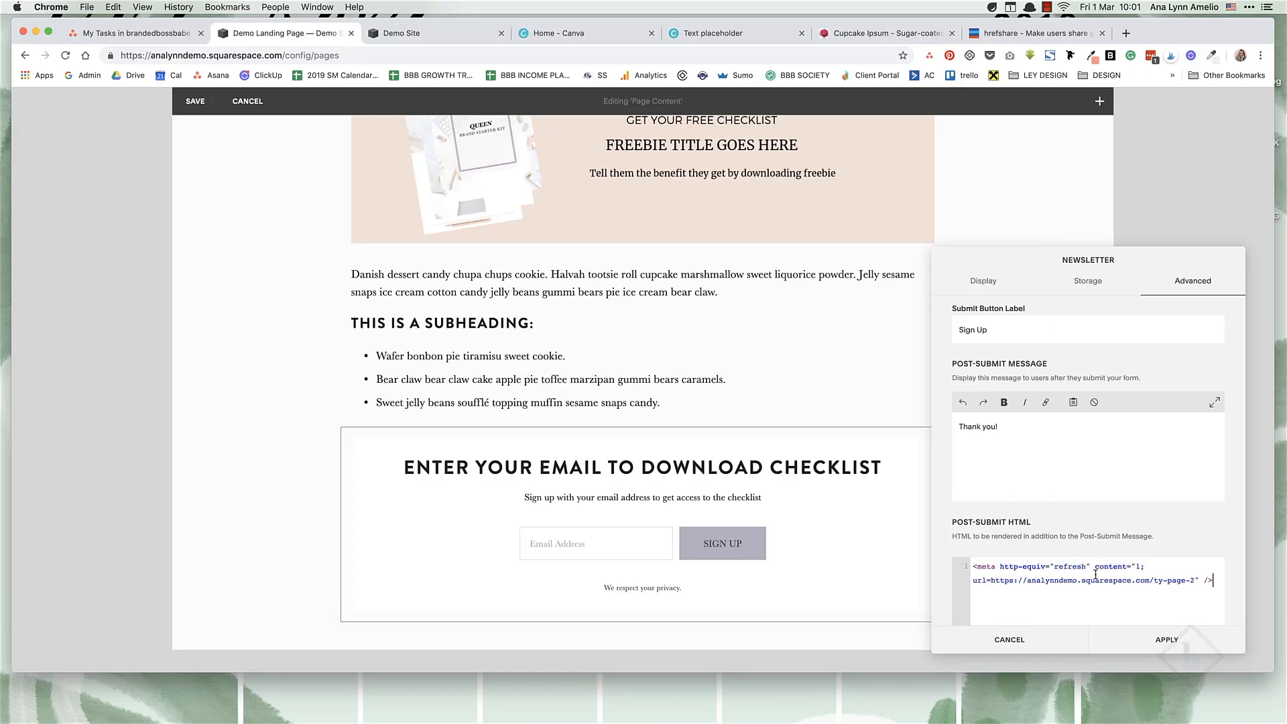
left_click(1167, 639)
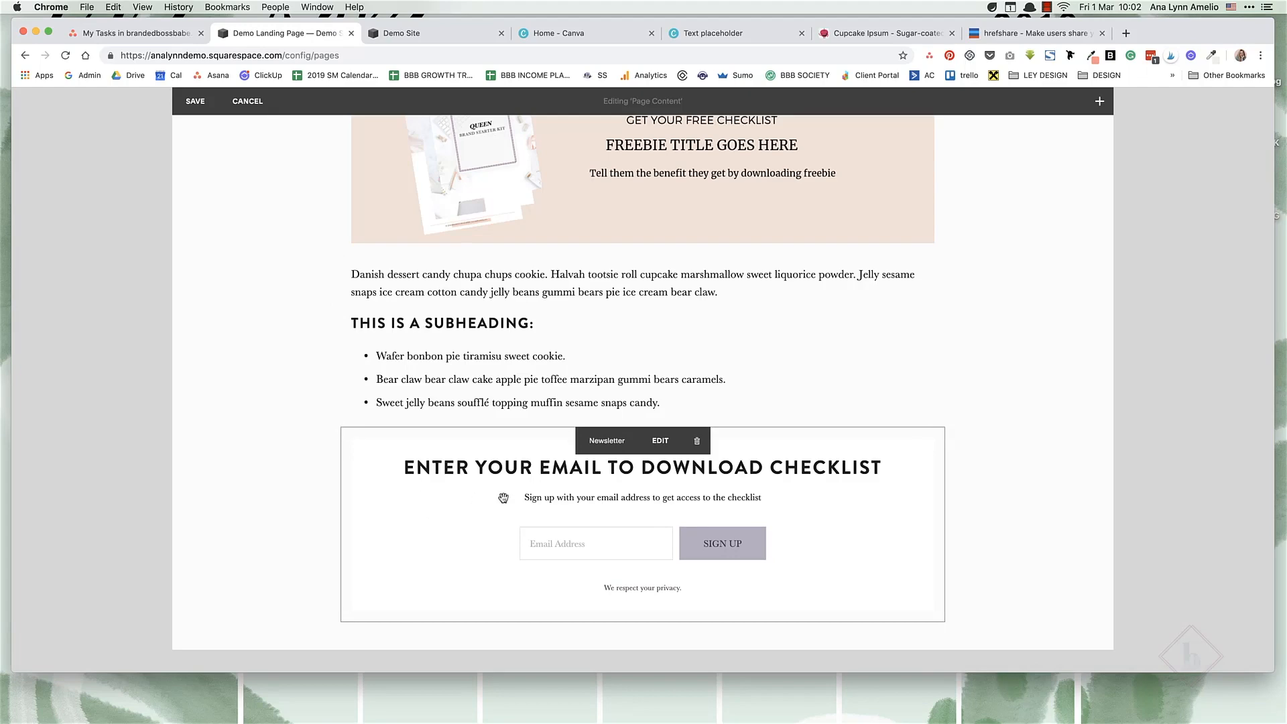
left_click(193, 101)
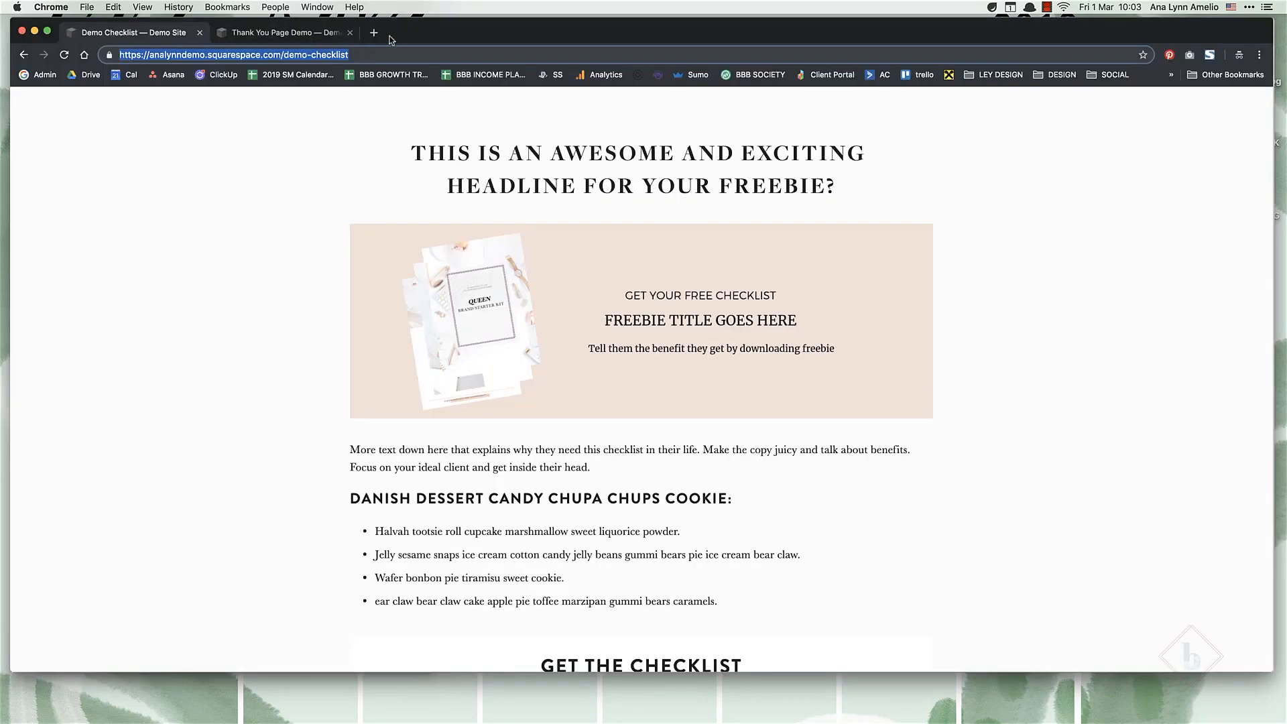
Step: Load analynndemo.squarespace.com/ty-page-2 in a new incognito tab to view the live thank-you page
left_click(374, 32)
key("super+v")
key("Return")
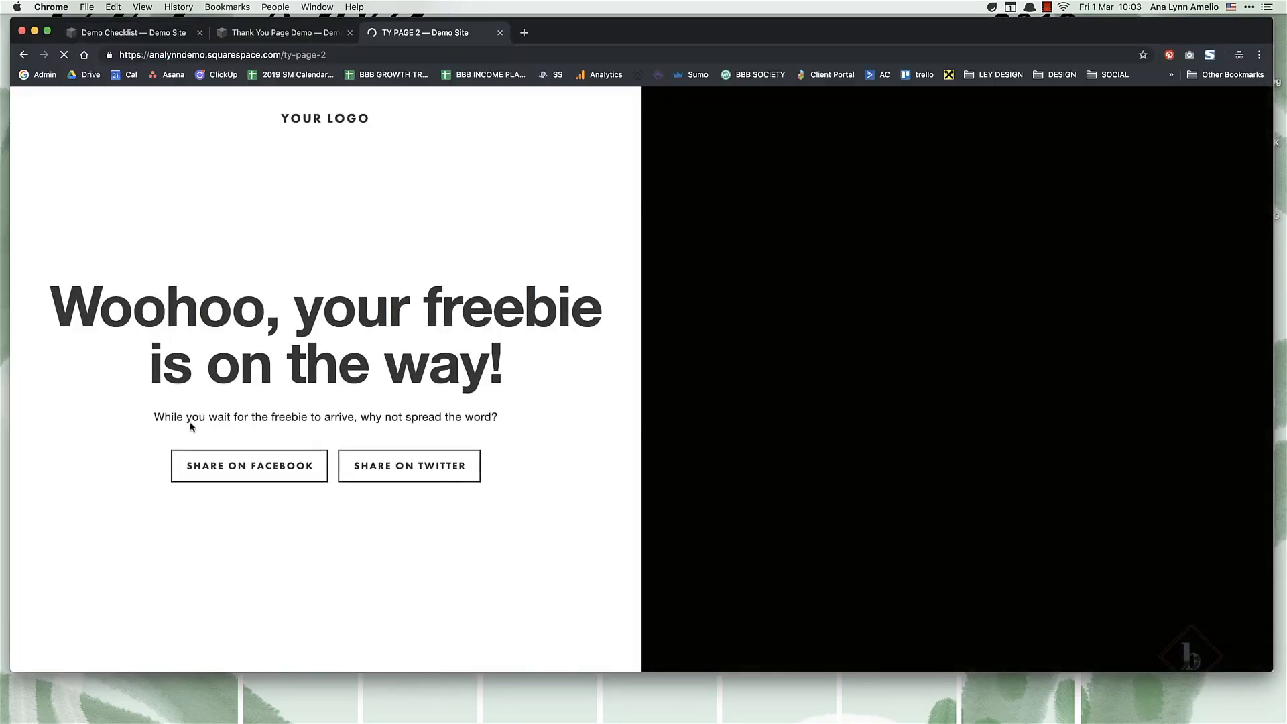